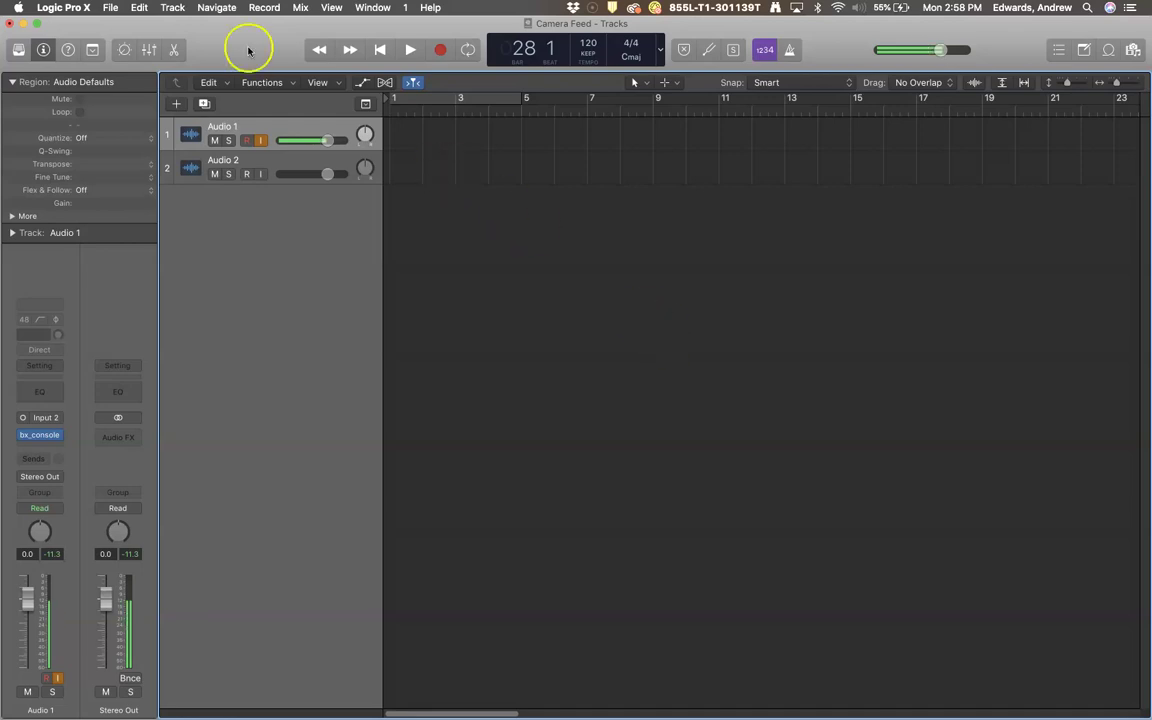
# Nudge the Camera Feed project window about 67 px to the right
pyautogui.moveTo(237, 28); pyautogui.dragTo(304, 24)
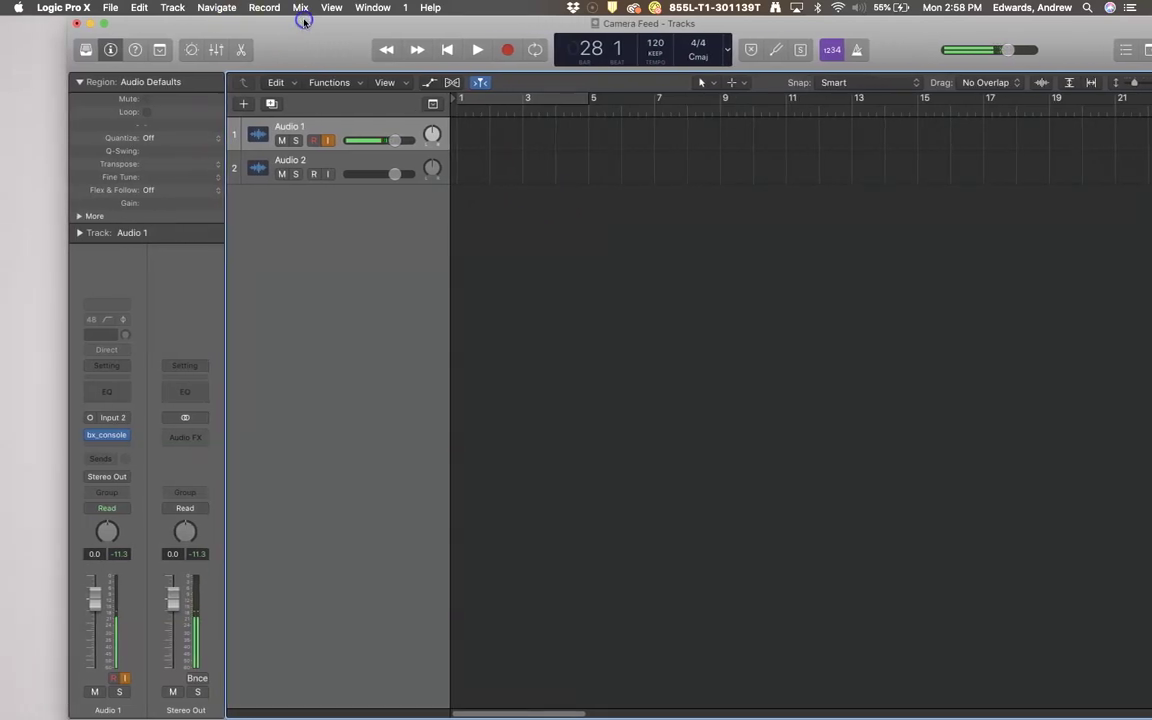
# Find Audio MIDI Setup from Launchpad by searching 'Audio m'
pyautogui.moveTo(24, 100)
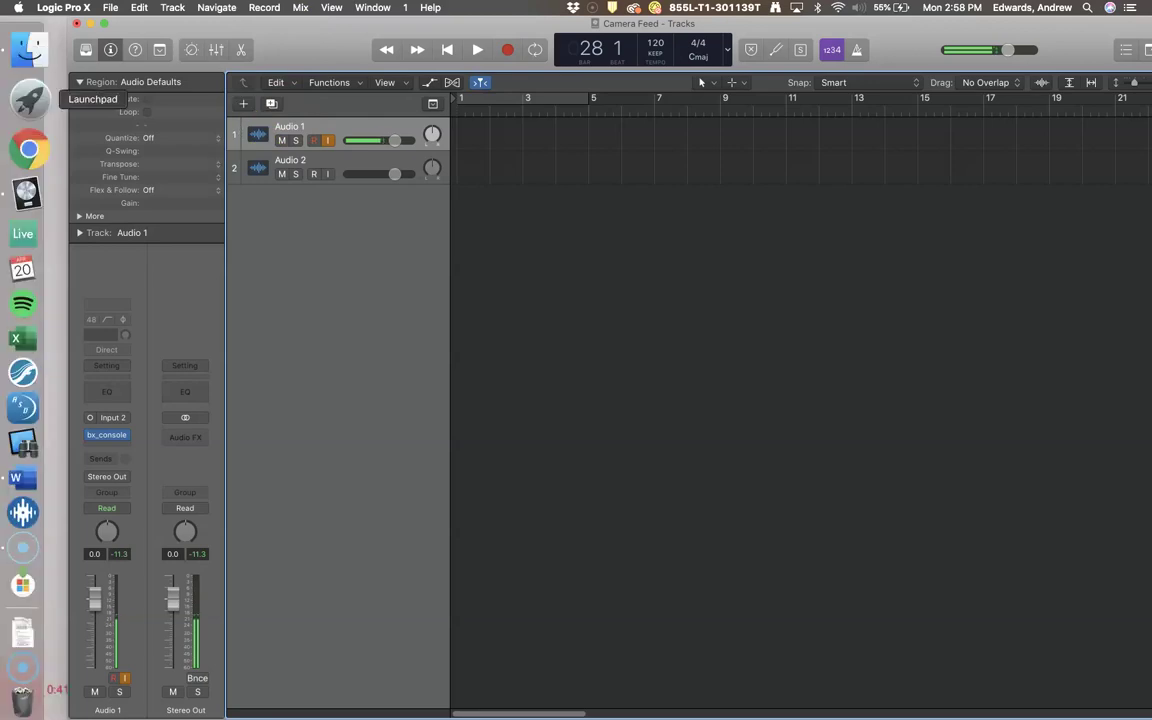
pyautogui.click(28, 100)
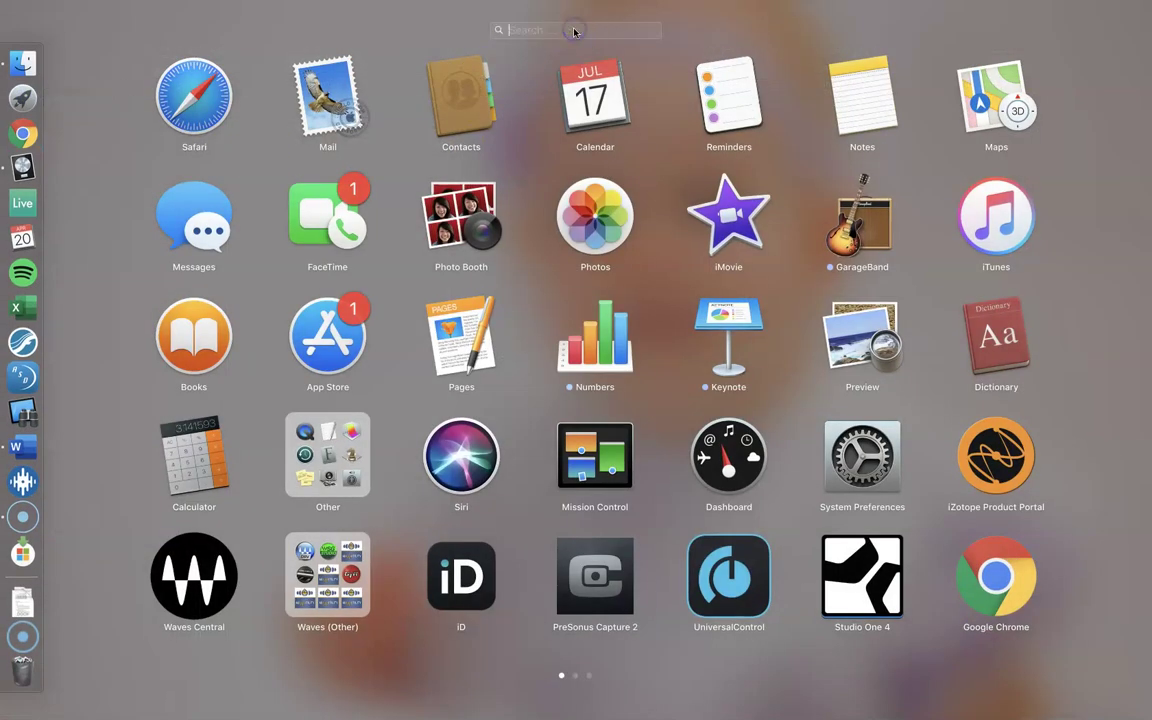
pyautogui.write('Audio m')
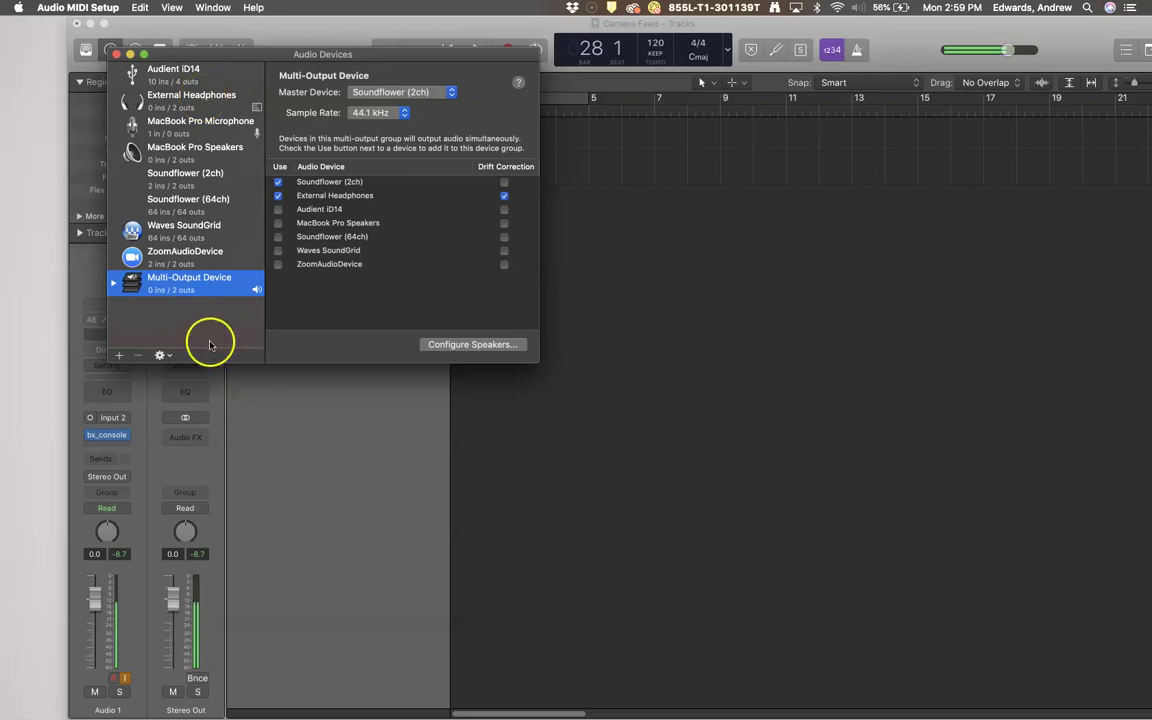
# Create a Multi-Output Device, then view Audient iD14's 4 ch 24-bit 44.1 kHz output settings
pyautogui.click(118, 356)
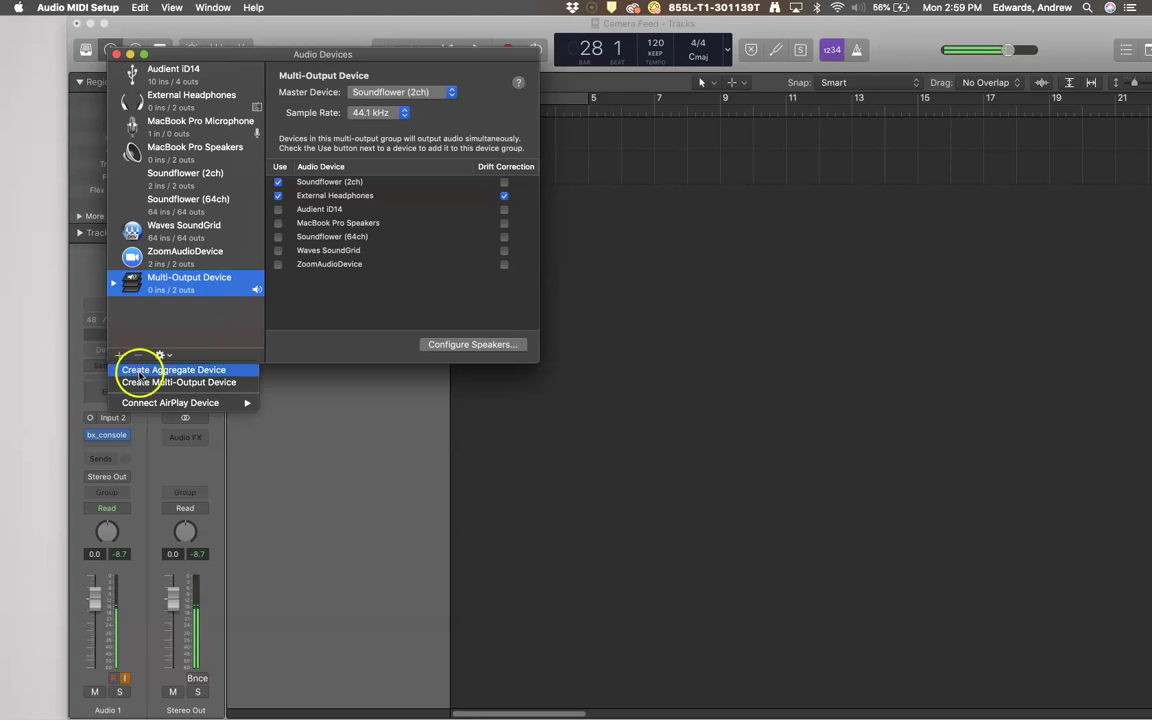
pyautogui.click(198, 381)
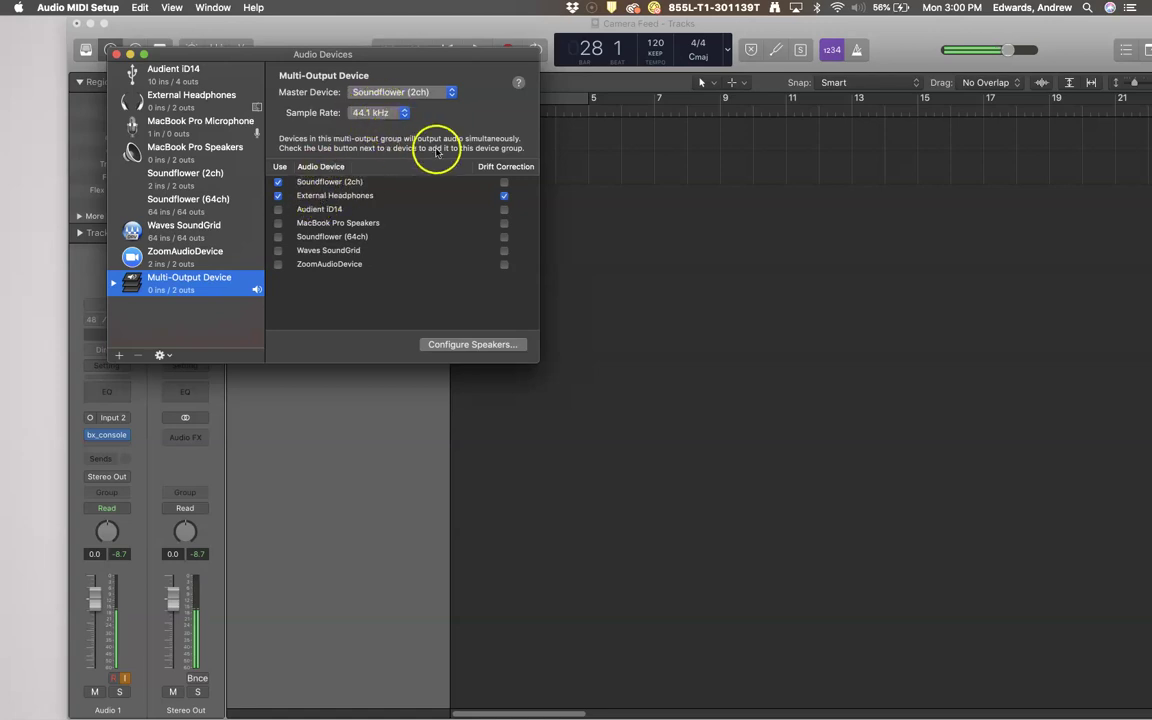
pyautogui.click(165, 70)
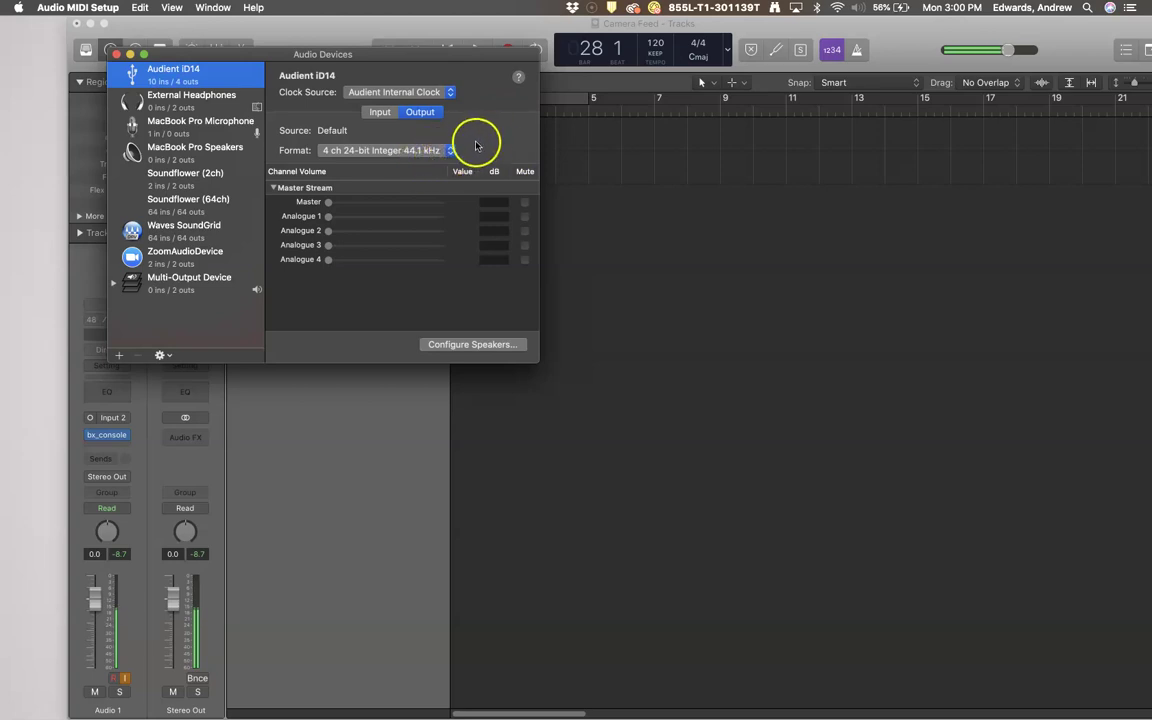
# Check the Format choices and ZoomAudioDevice, then reselect the Soundflower plus Headphones Multi-Output Device
pyautogui.click(440, 150)
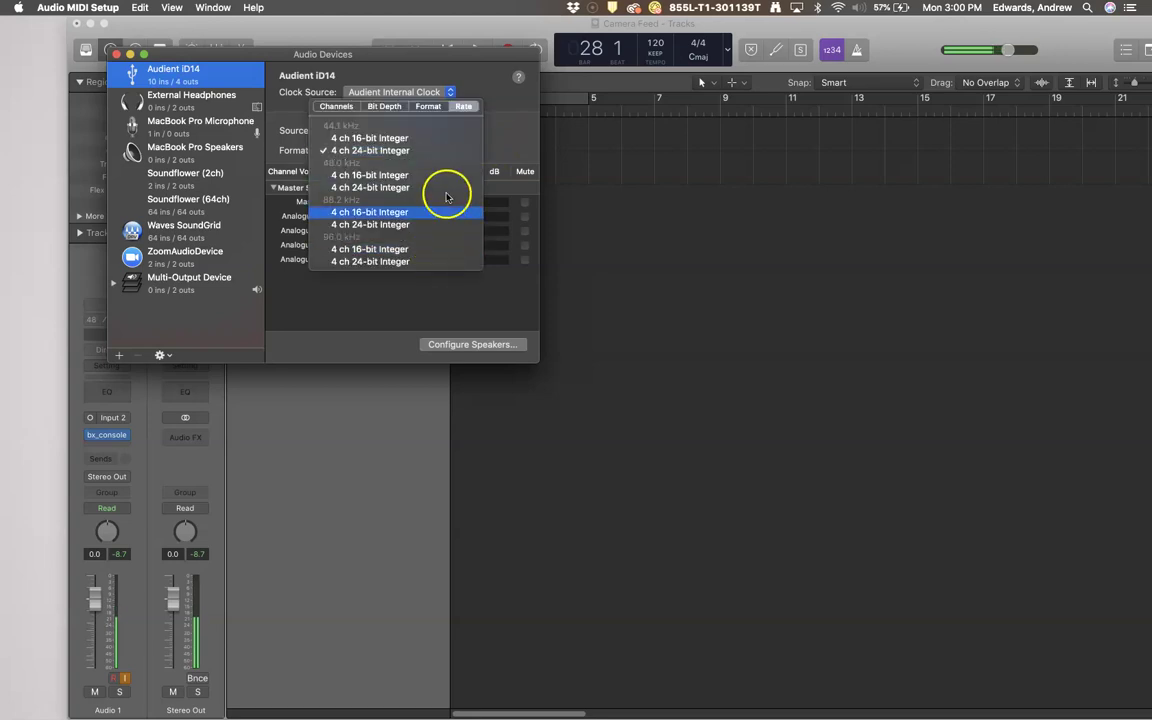
pyautogui.click(528, 127)
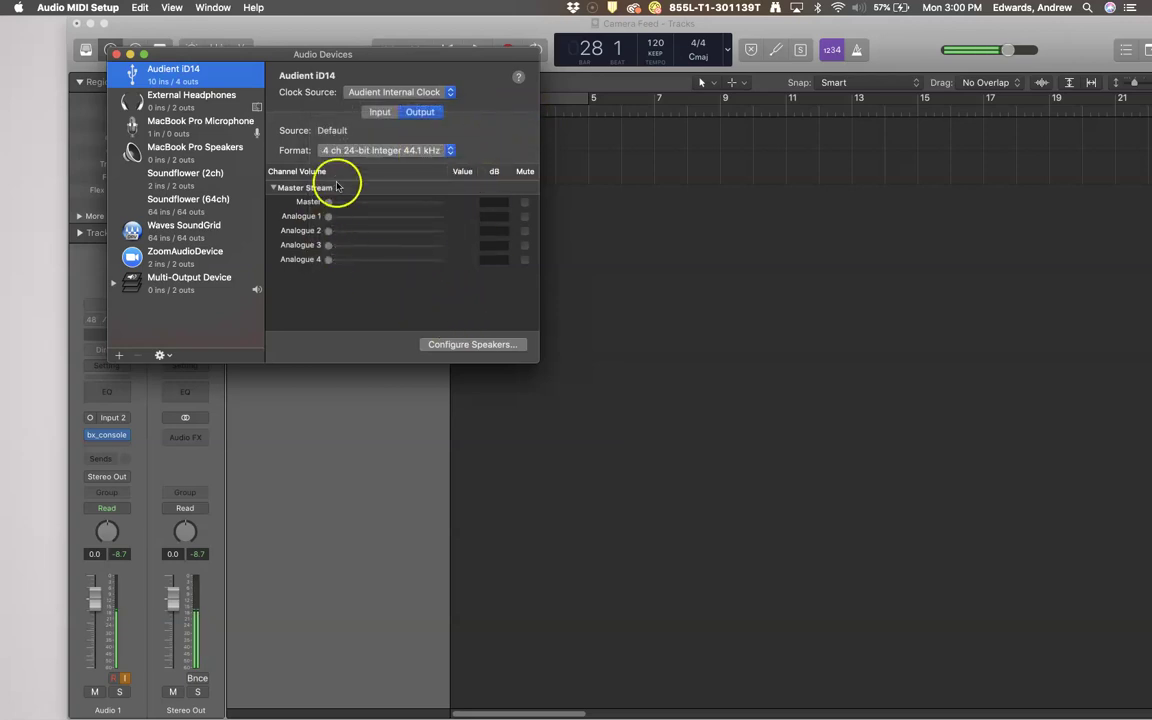
pyautogui.click(181, 259)
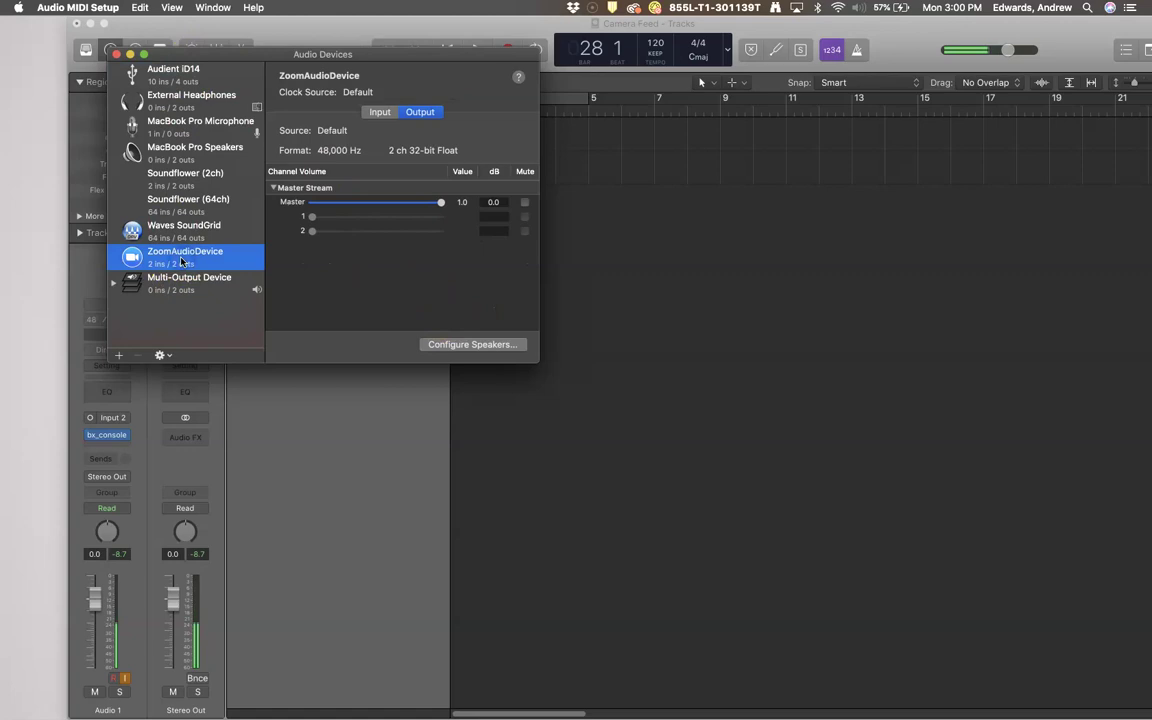
pyautogui.click(180, 280)
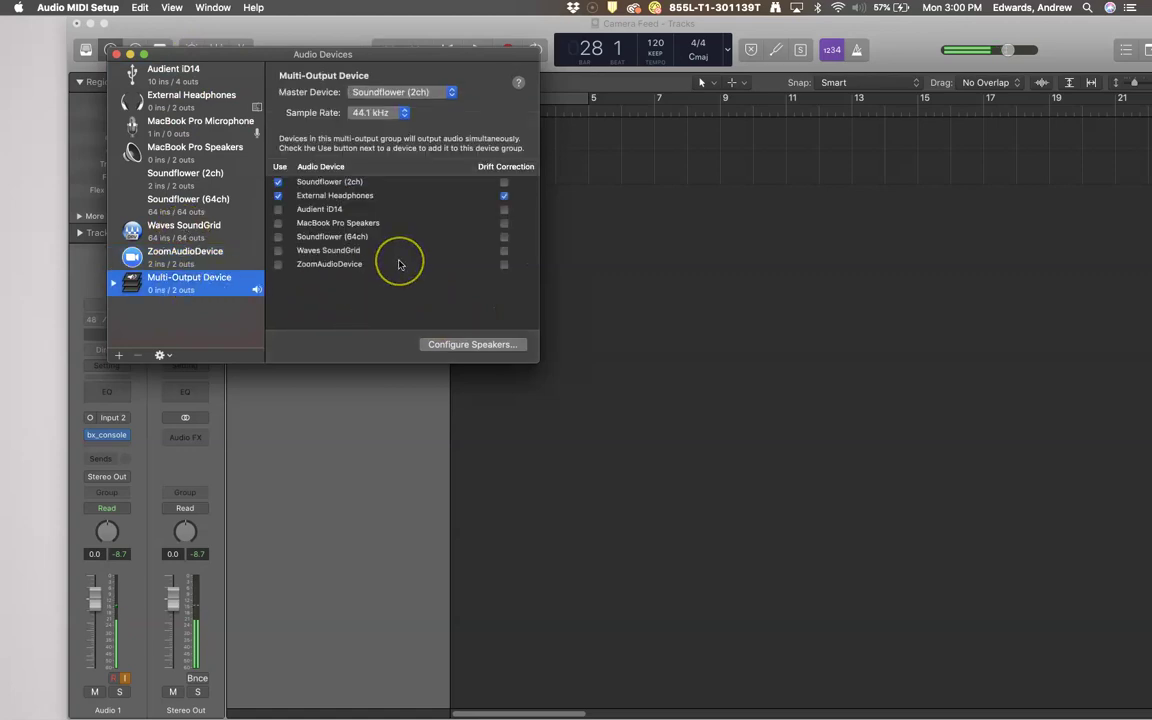
pyautogui.click(408, 288)
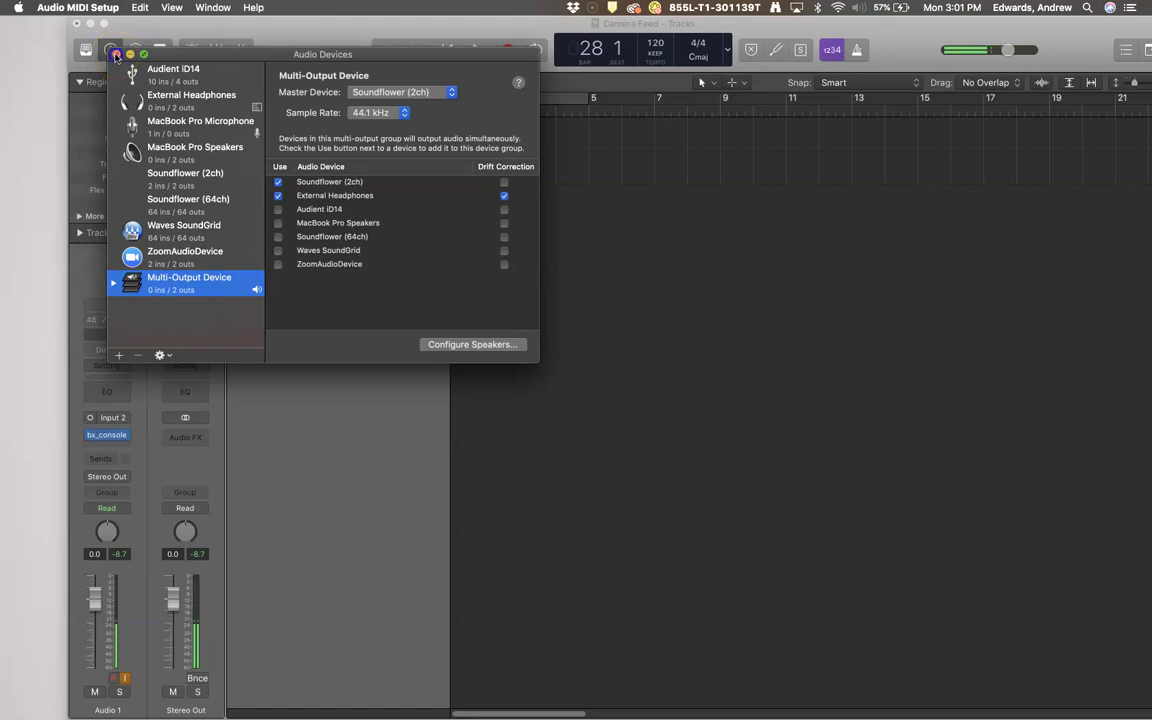
# Close Audio Devices, switch back to Logic and open Preferences > Audio on Devices
pyautogui.click(115, 54)
pyautogui.doubleClick(255, 21)
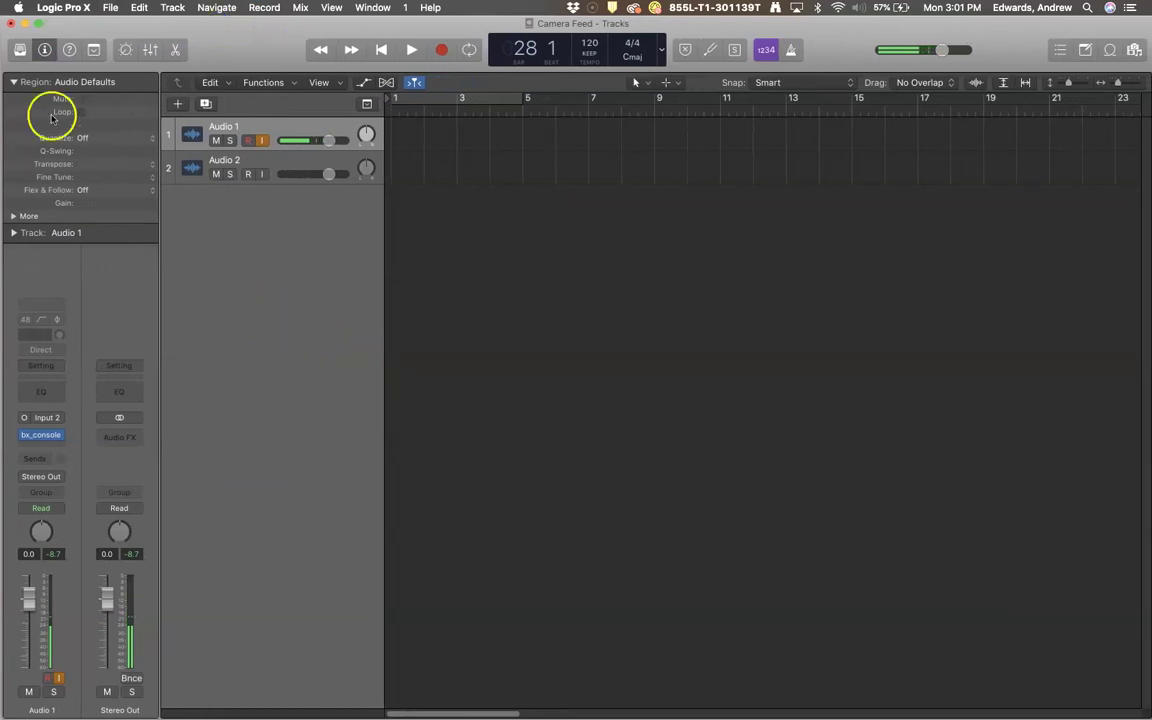
pyautogui.click(68, 8)
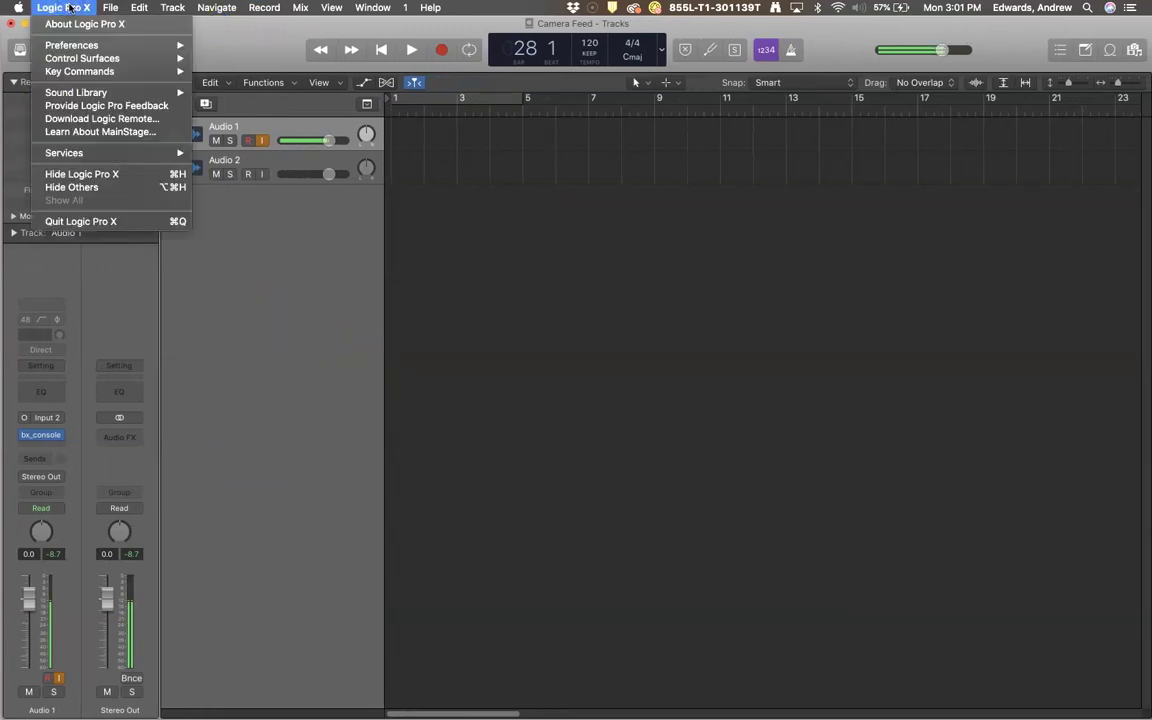
pyautogui.moveTo(86, 47)
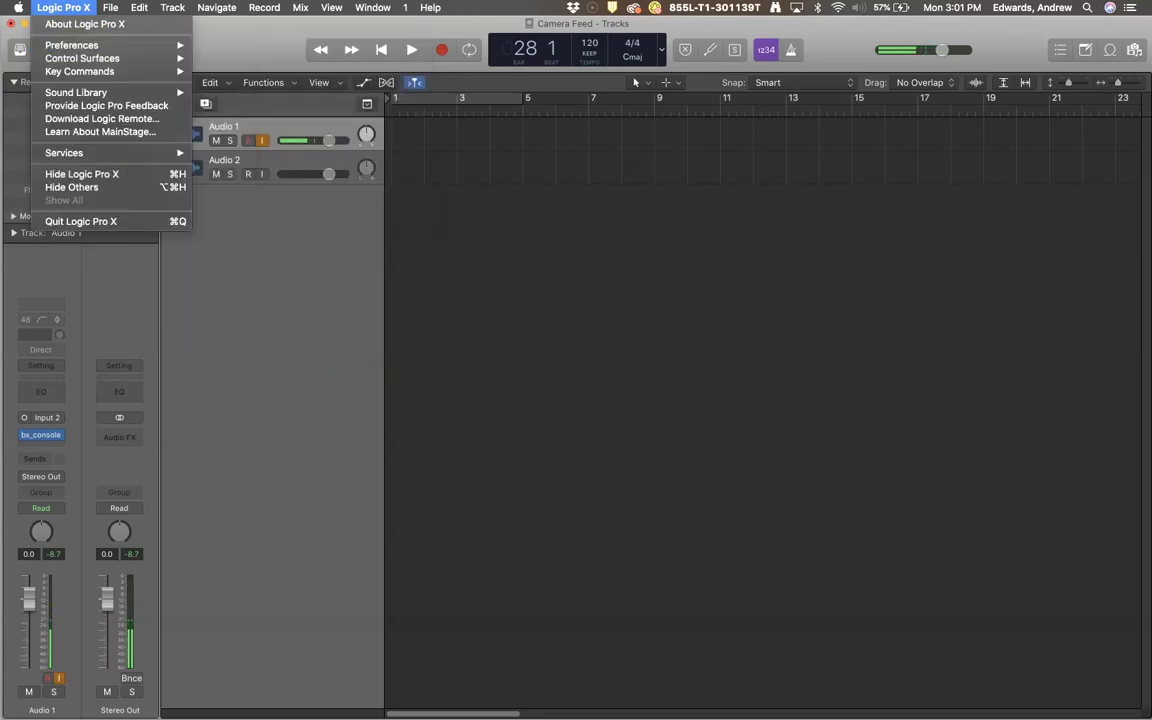
pyautogui.click(63, 8)
pyautogui.click(63, 8)
pyautogui.click(82, 62)
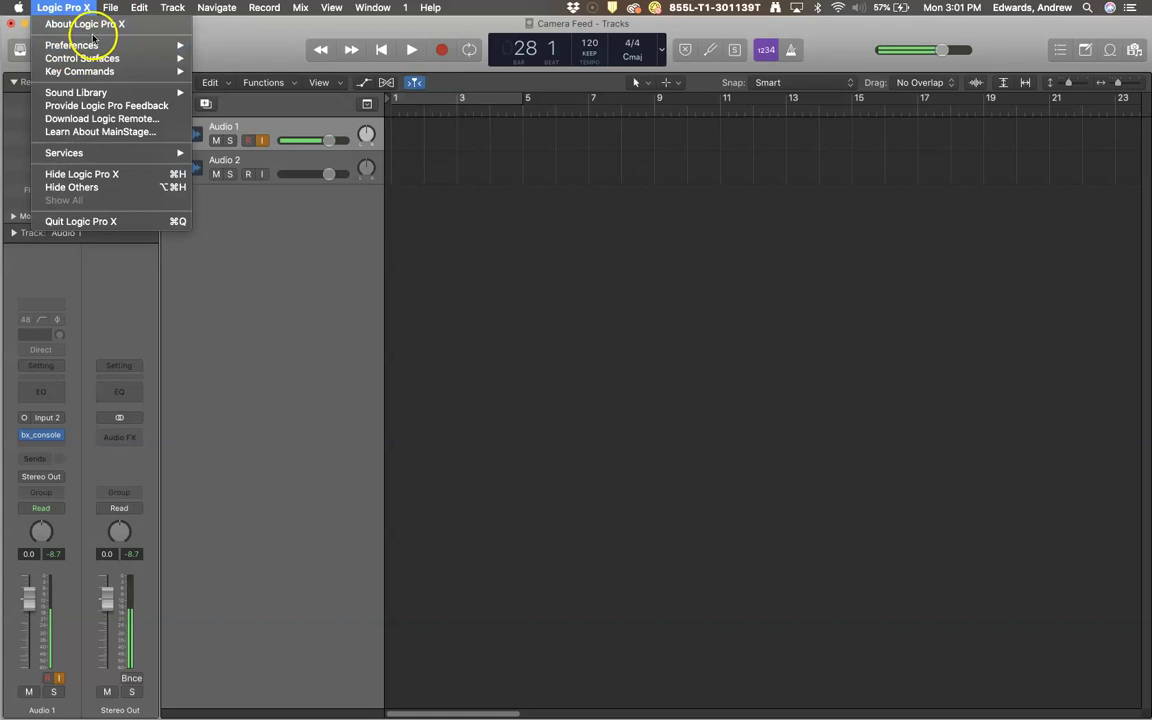
pyautogui.moveTo(150, 45)
pyautogui.click(228, 58)
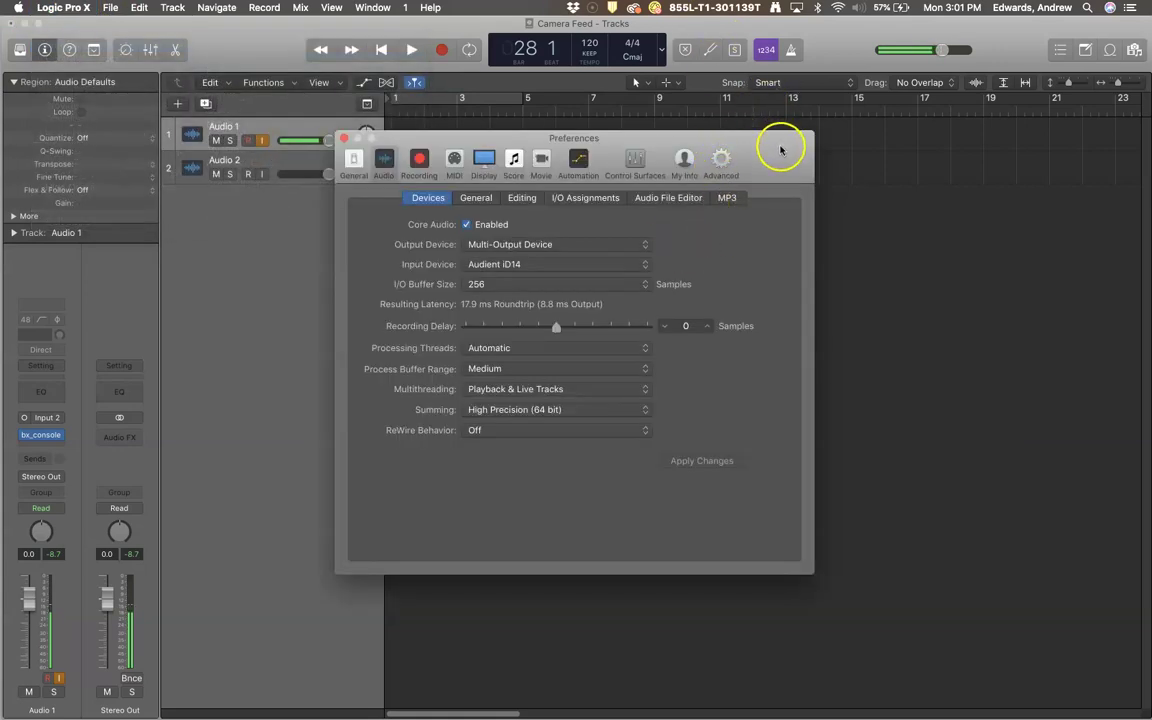
pyautogui.moveTo(777, 144); pyautogui.dragTo(704, 129)
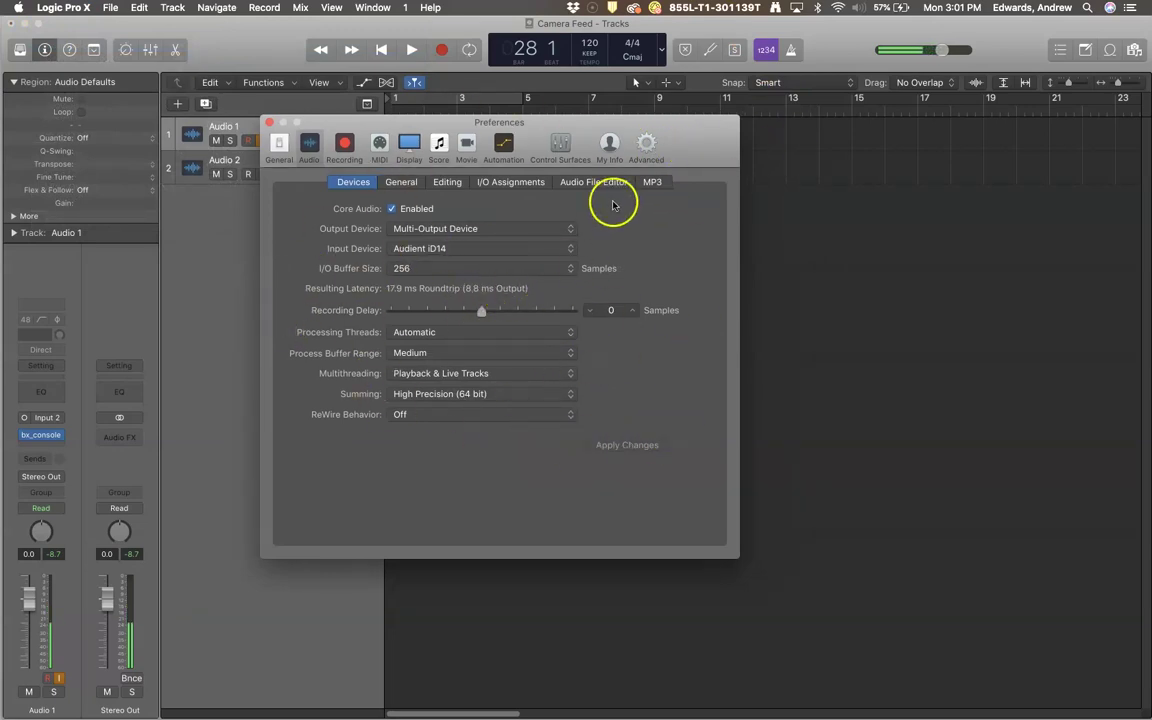
pyautogui.click(645, 145)
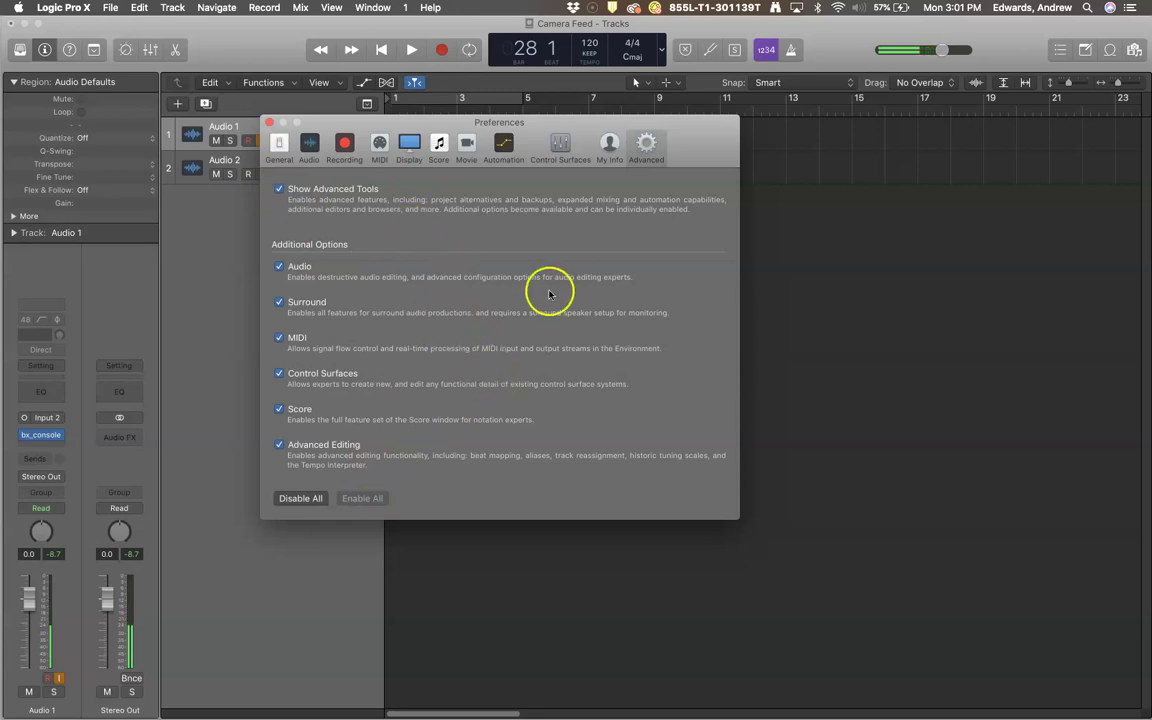
pyautogui.click(309, 146)
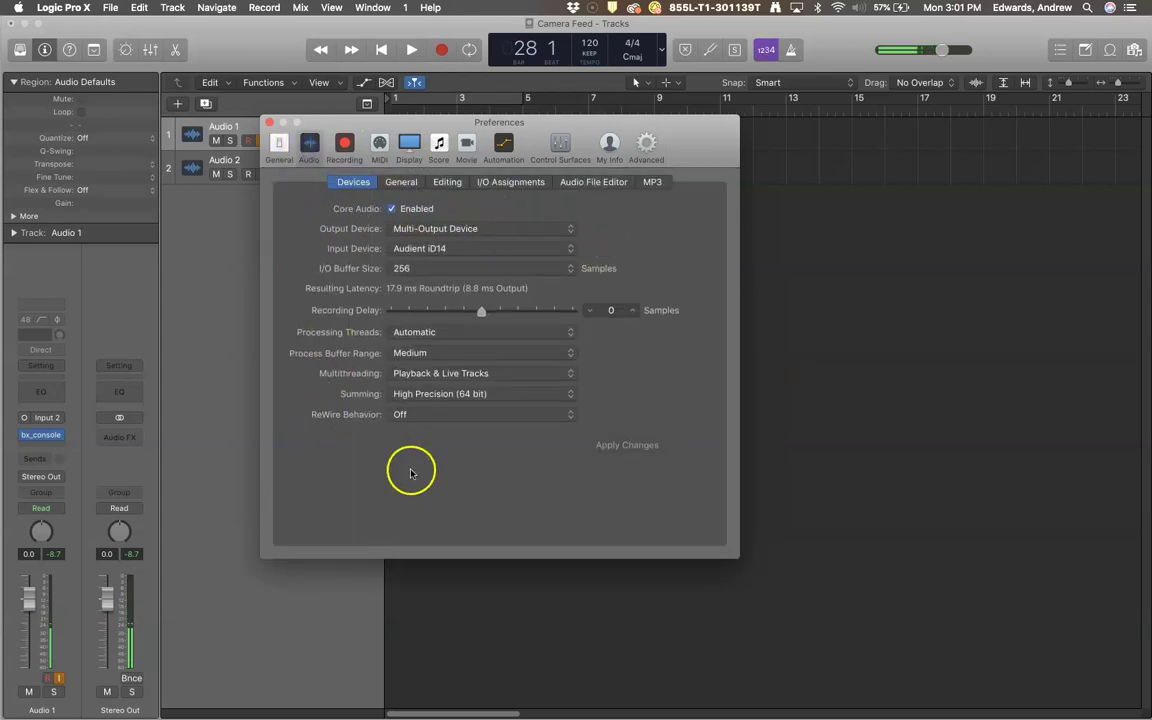
pyautogui.click(450, 232)
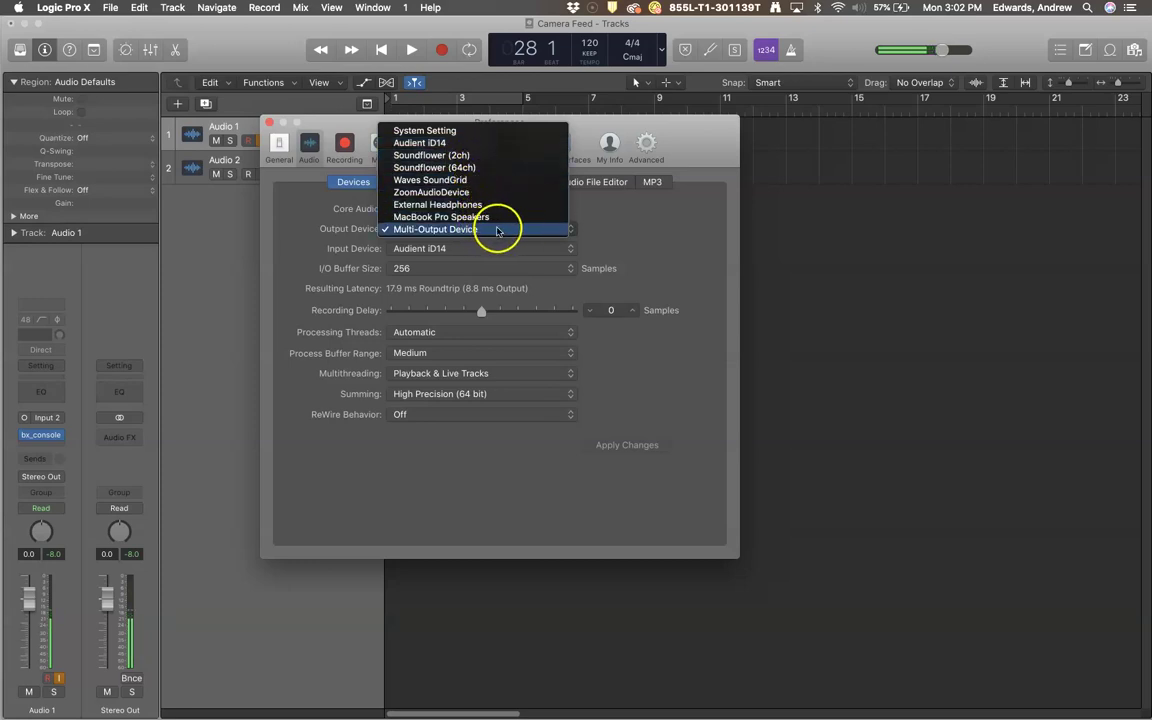
pyautogui.click(668, 238)
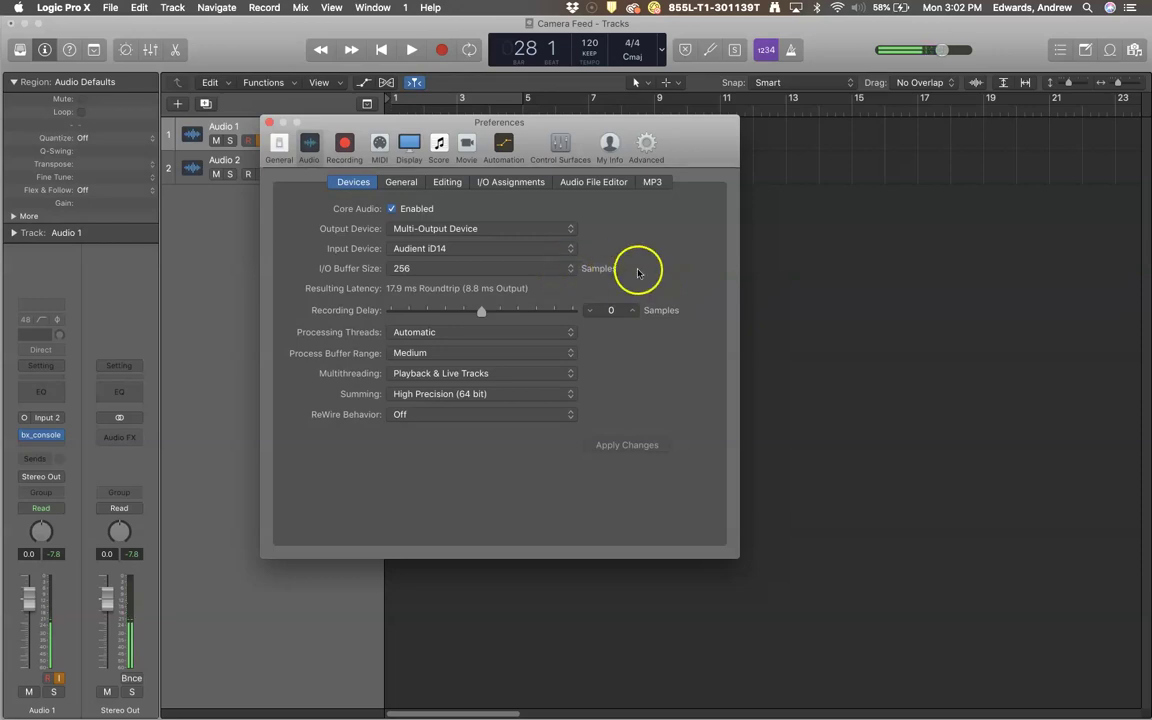
pyautogui.click(566, 269)
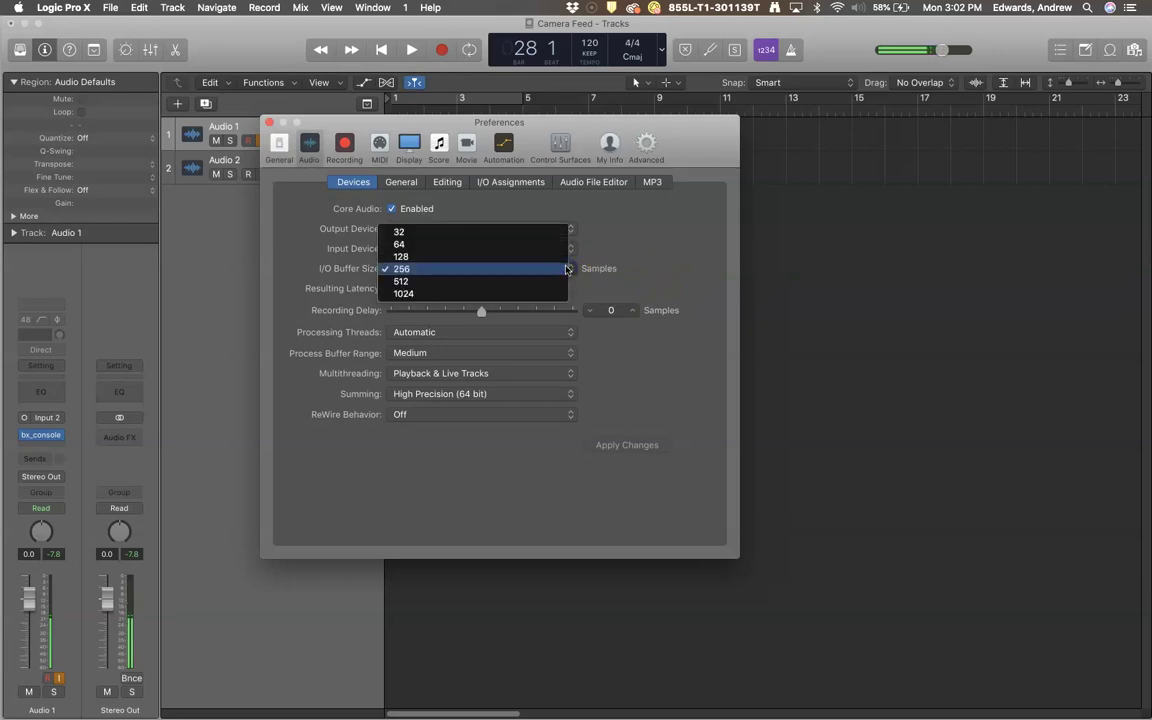
pyautogui.click(672, 247)
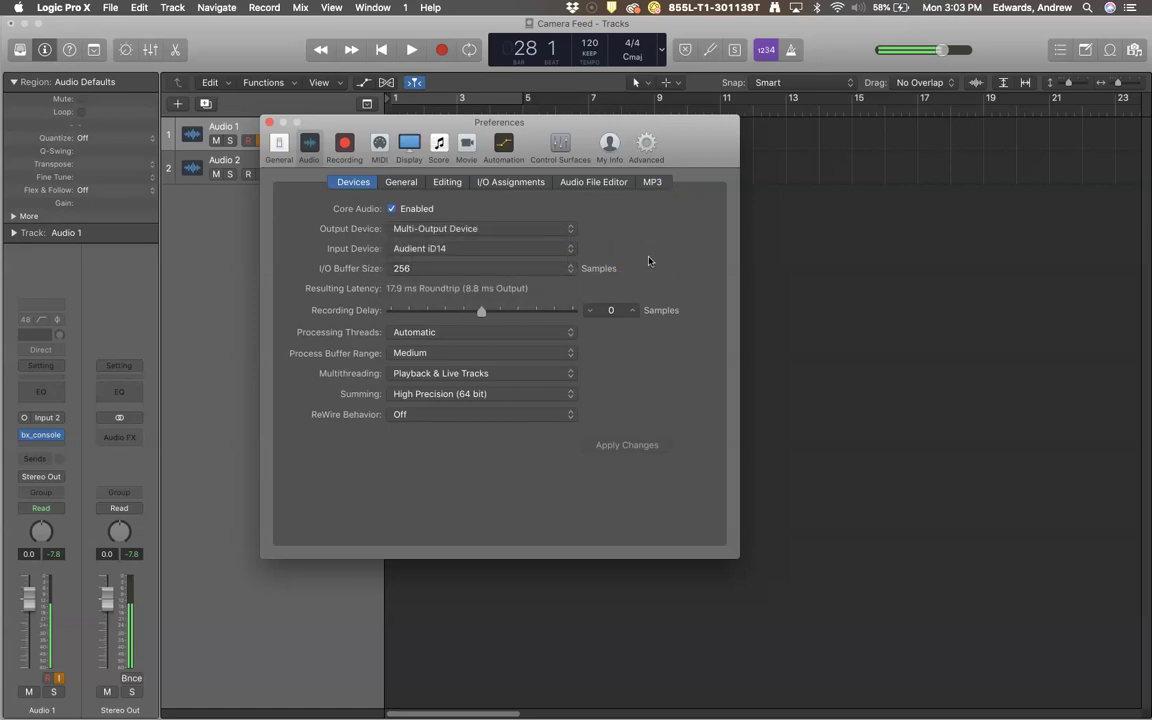
pyautogui.click(566, 268)
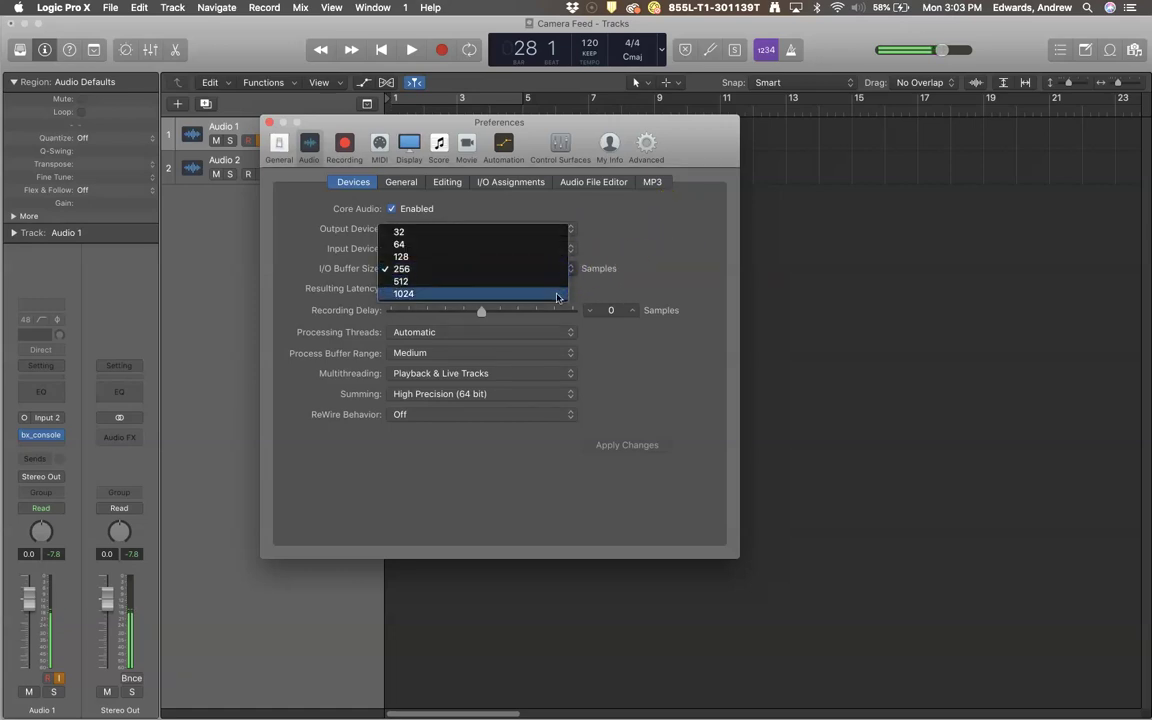
pyautogui.click(662, 270)
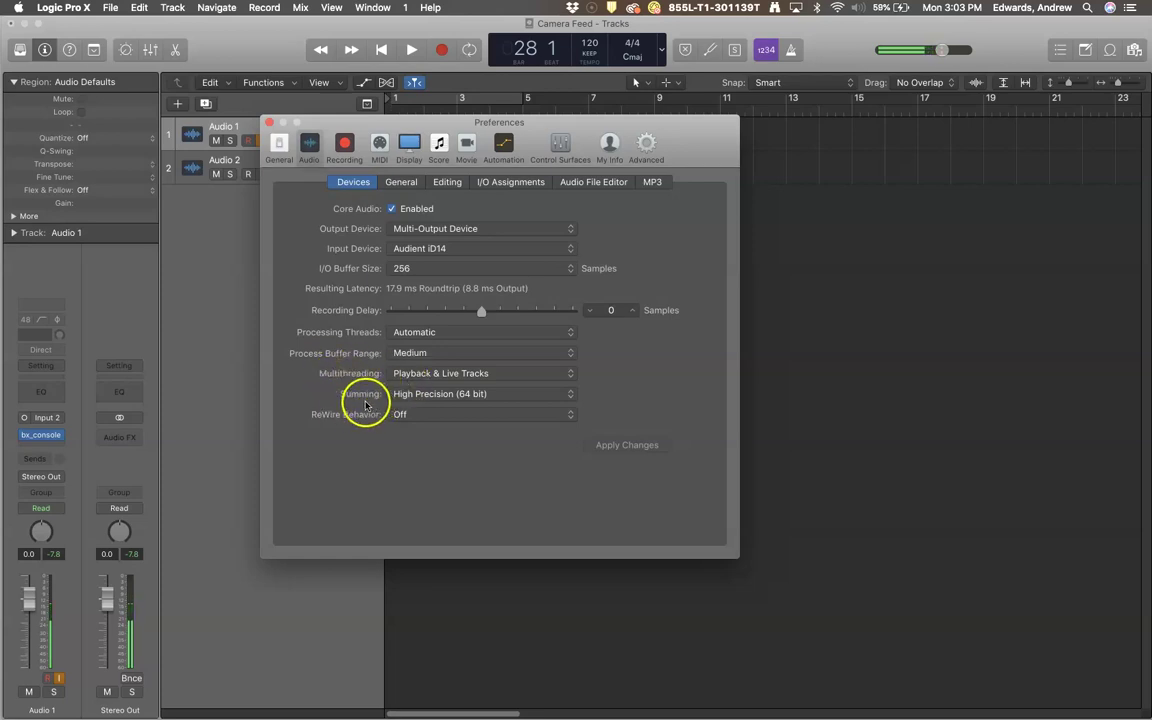
# Keep High Precision (64 bit) summing, browse General and Devices, then show Recording preferences
pyautogui.click(411, 398)
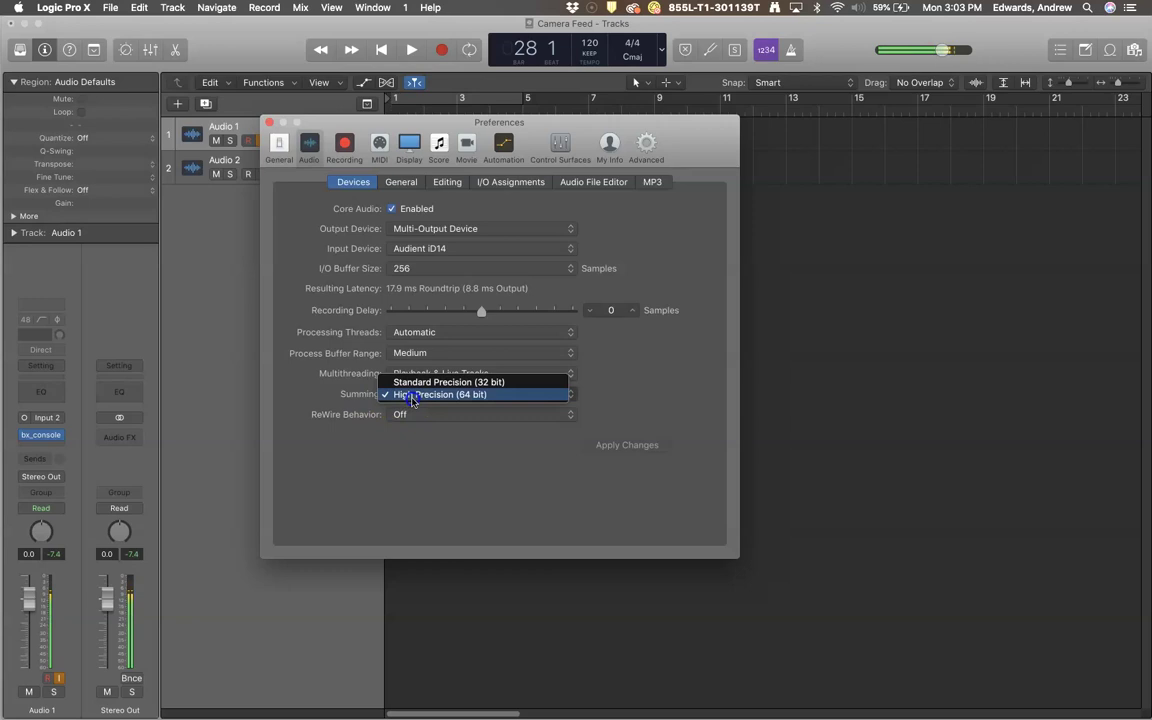
pyautogui.click(303, 393)
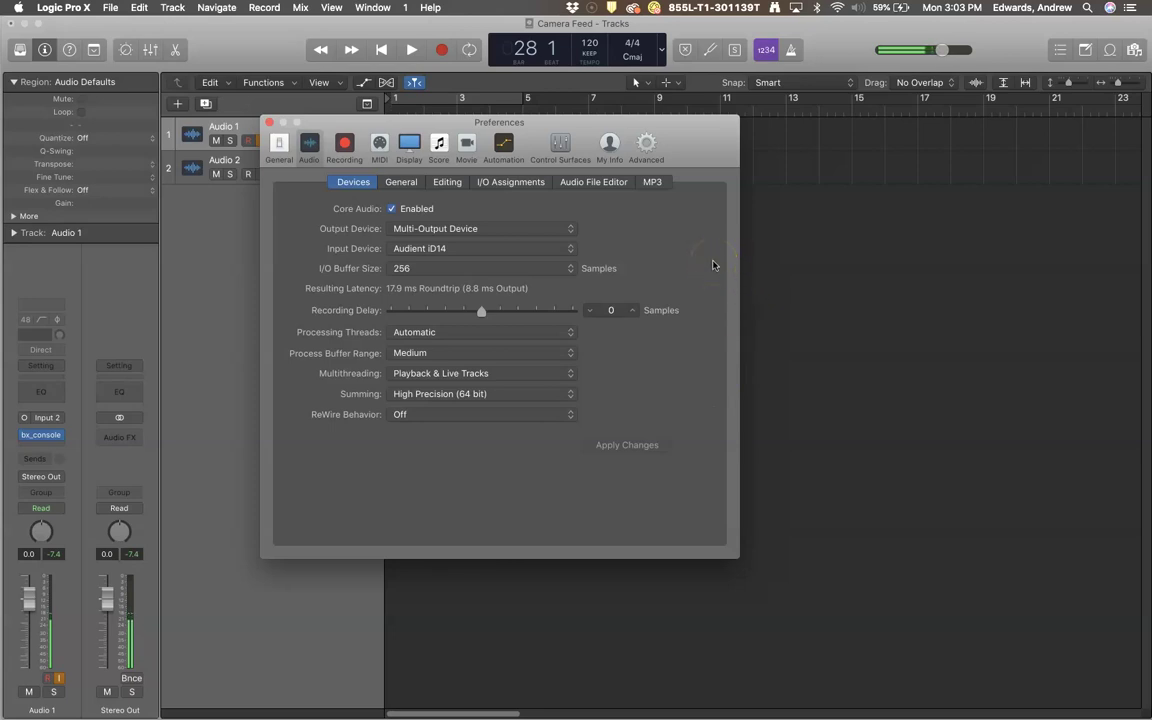
pyautogui.click(404, 182)
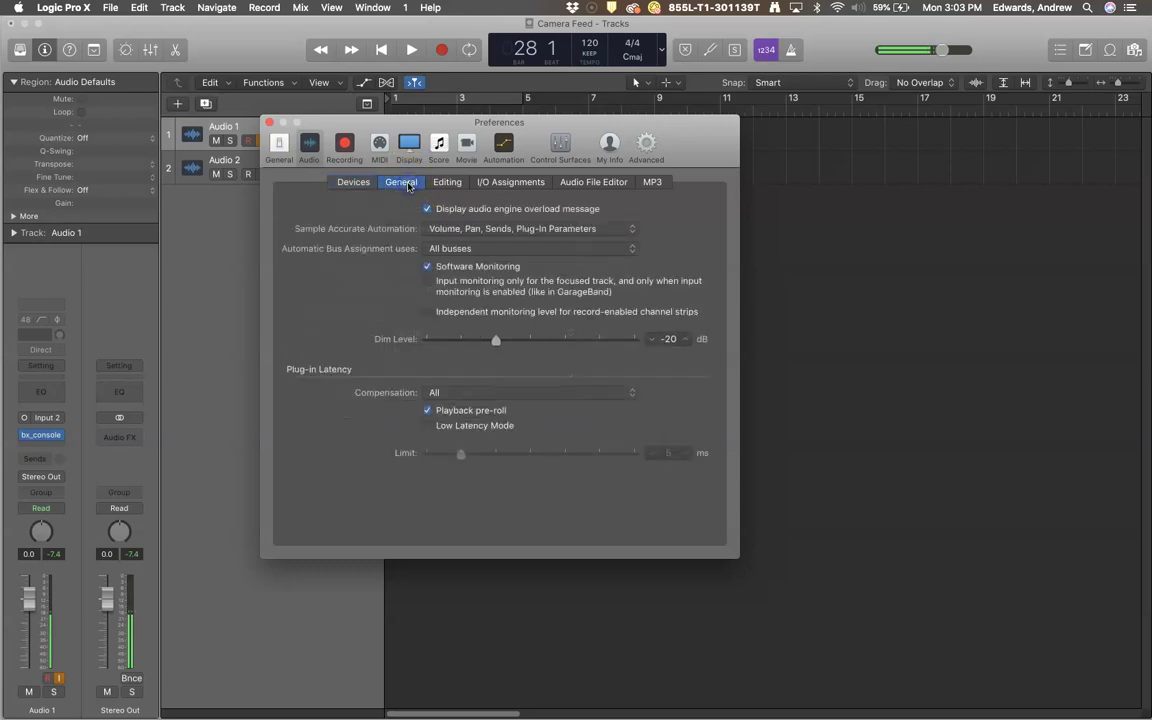
pyautogui.click(350, 183)
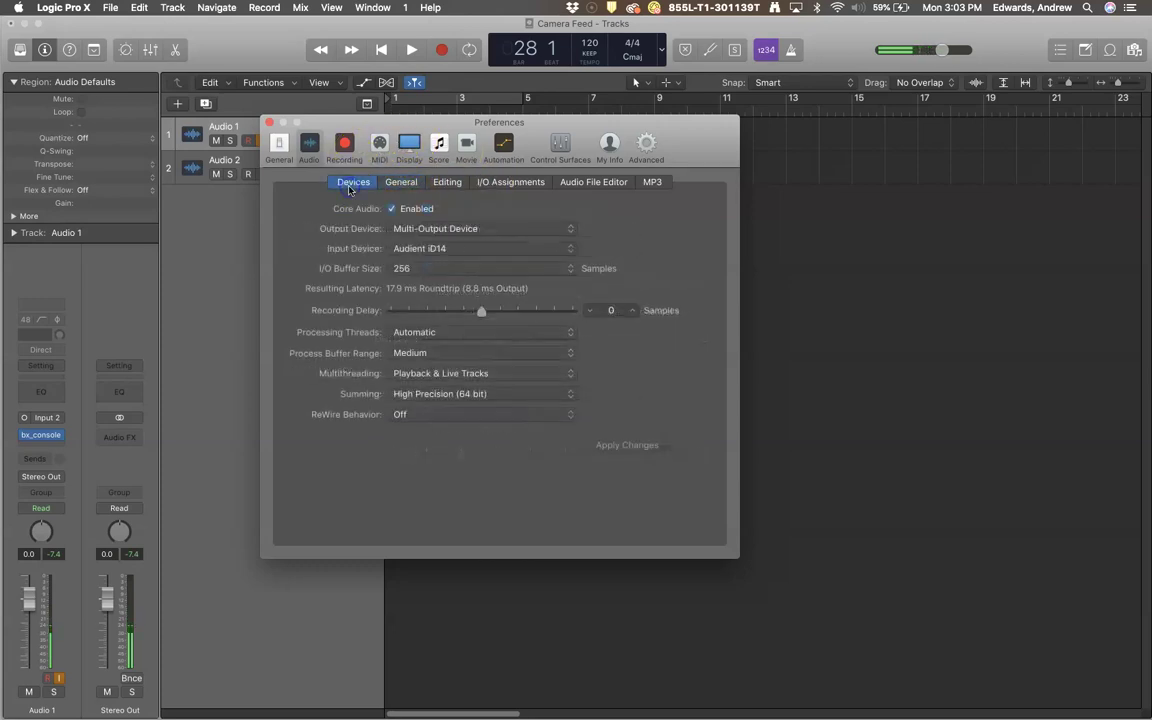
pyautogui.click(345, 146)
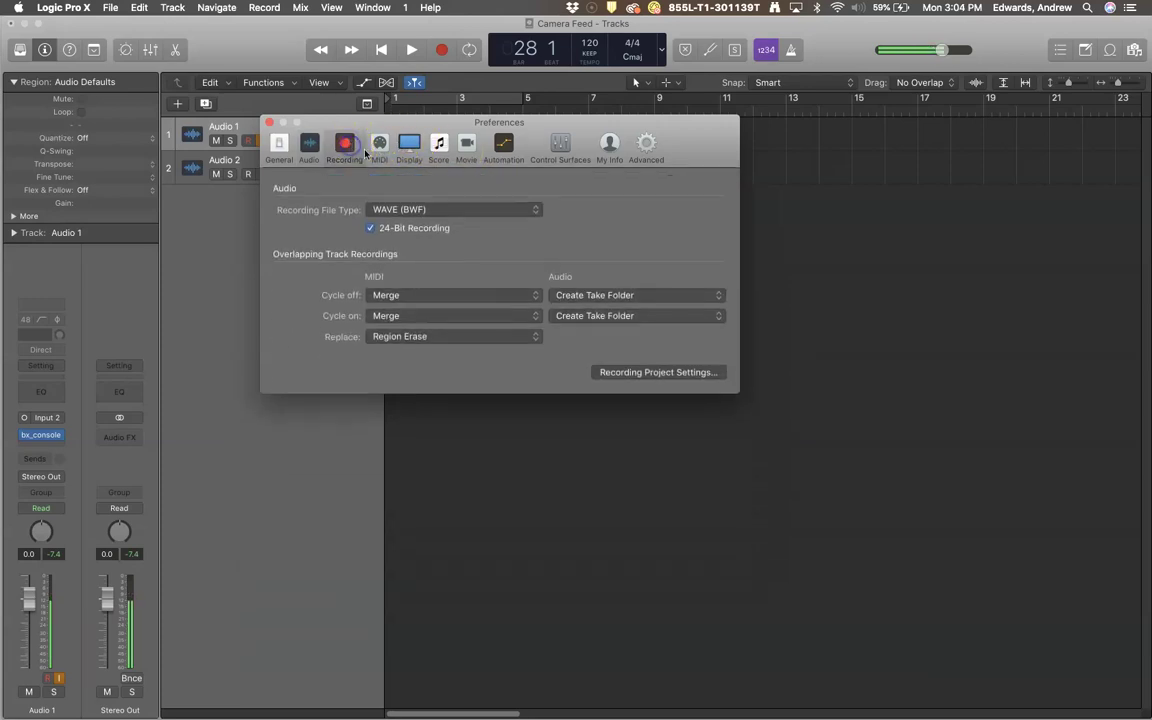
# Open the Recording Project Settings, centre the window and show its Audio page
pyautogui.click(649, 373)
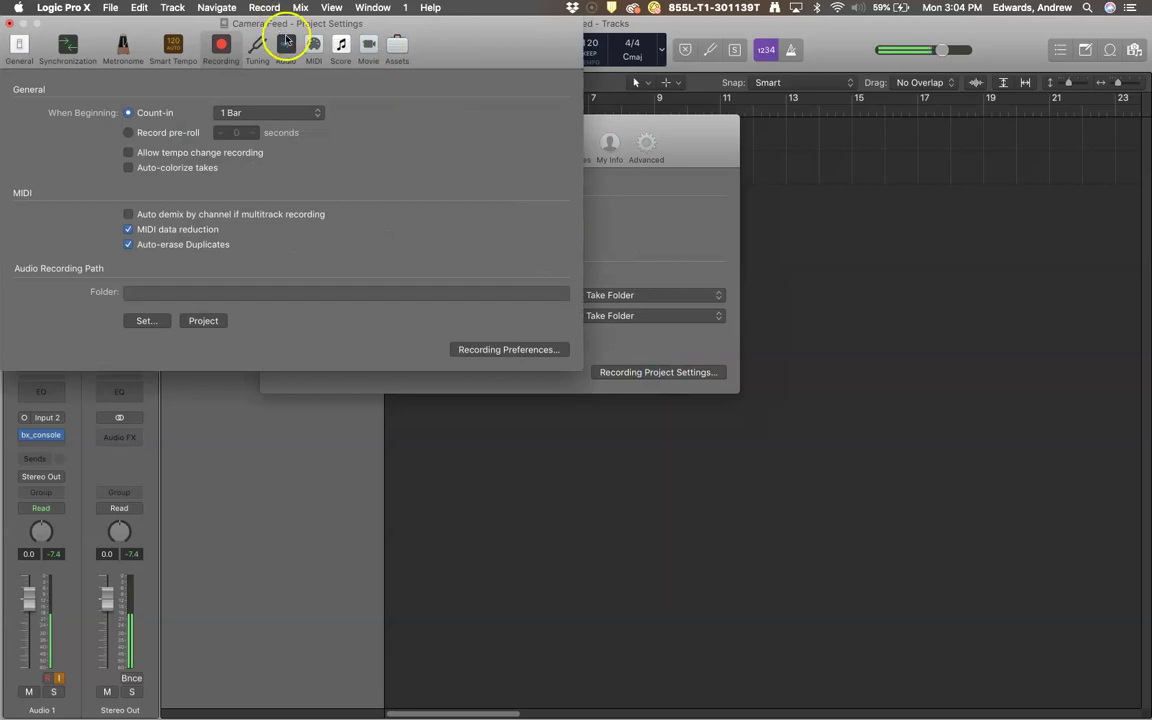
pyautogui.moveTo(345, 22); pyautogui.dragTo(706, 190)
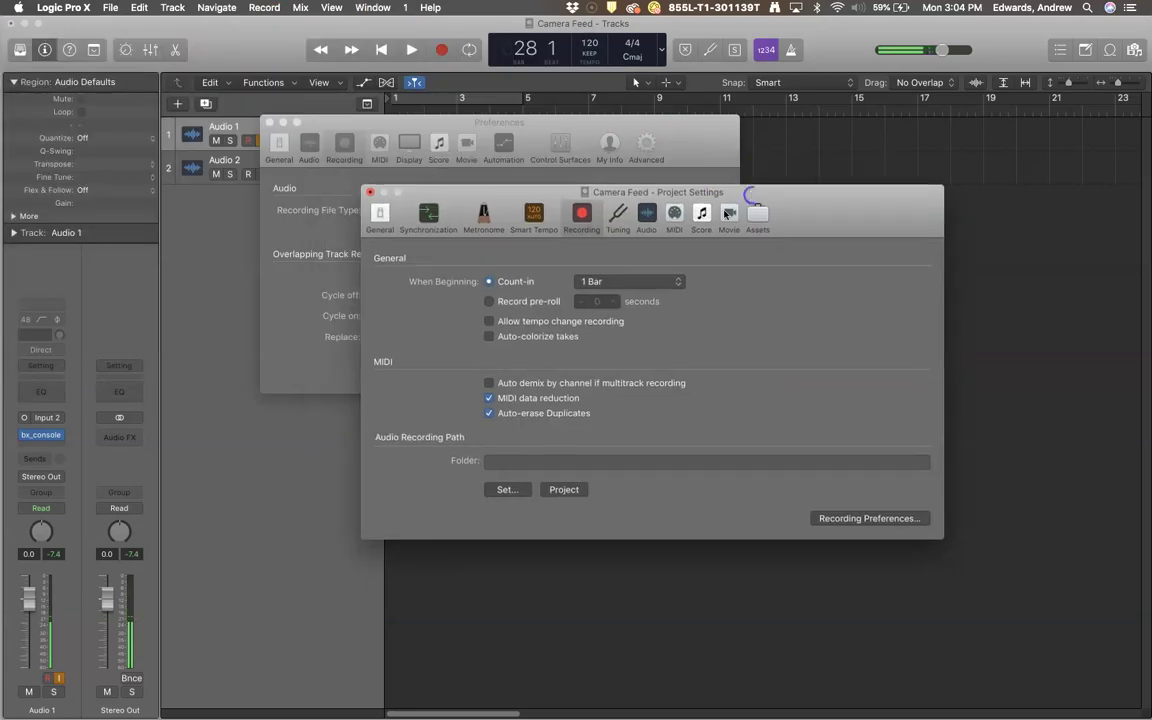
pyautogui.click(645, 213)
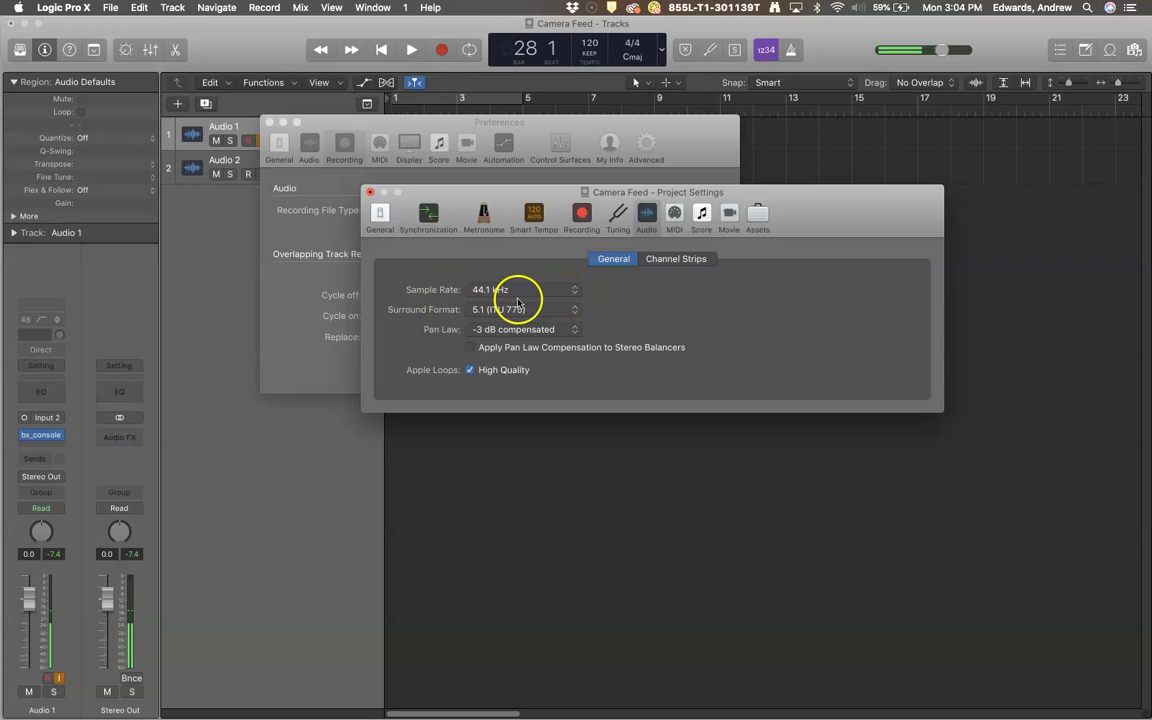
# Keep the 5.1 (ITU 775) surround format, glance at Channel Strips, then return to General
pyautogui.click(618, 304)
pyautogui.click(621, 298)
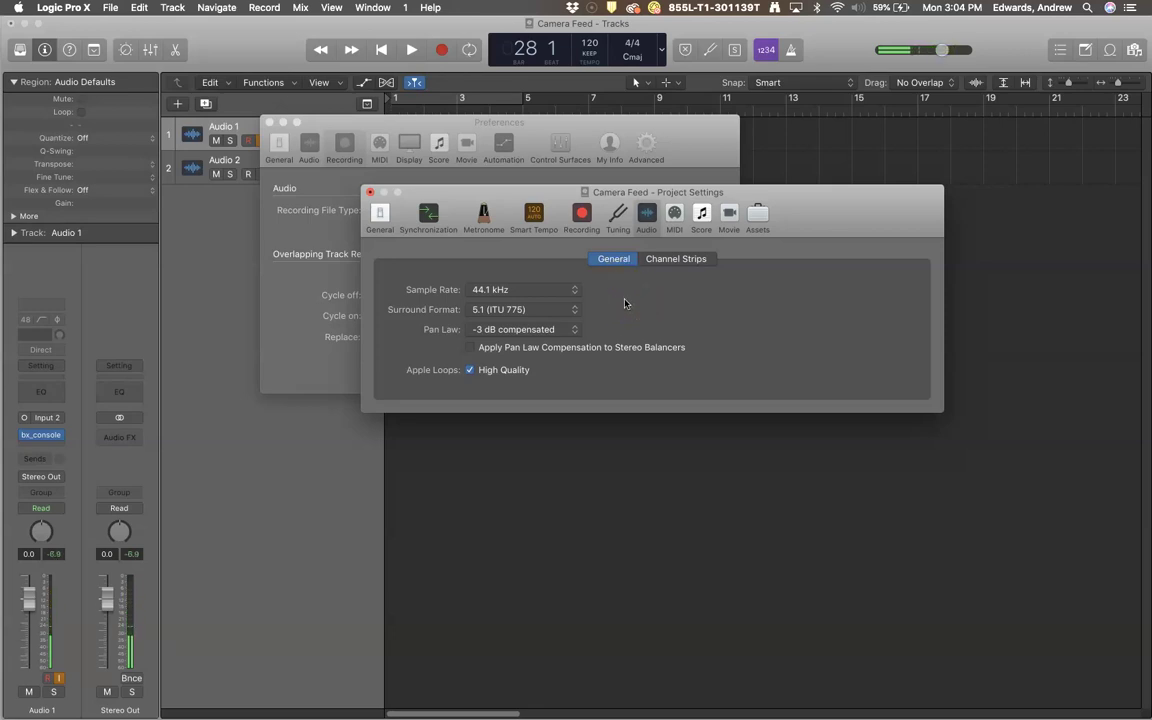
pyautogui.click(609, 300)
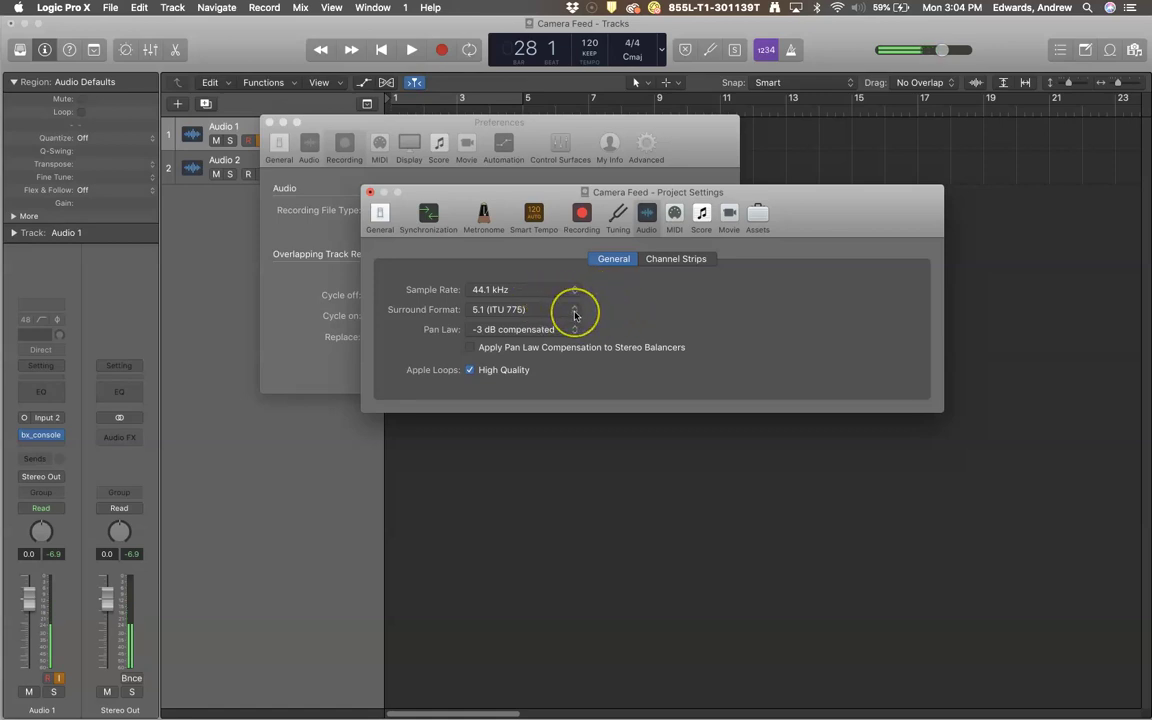
pyautogui.click(575, 313)
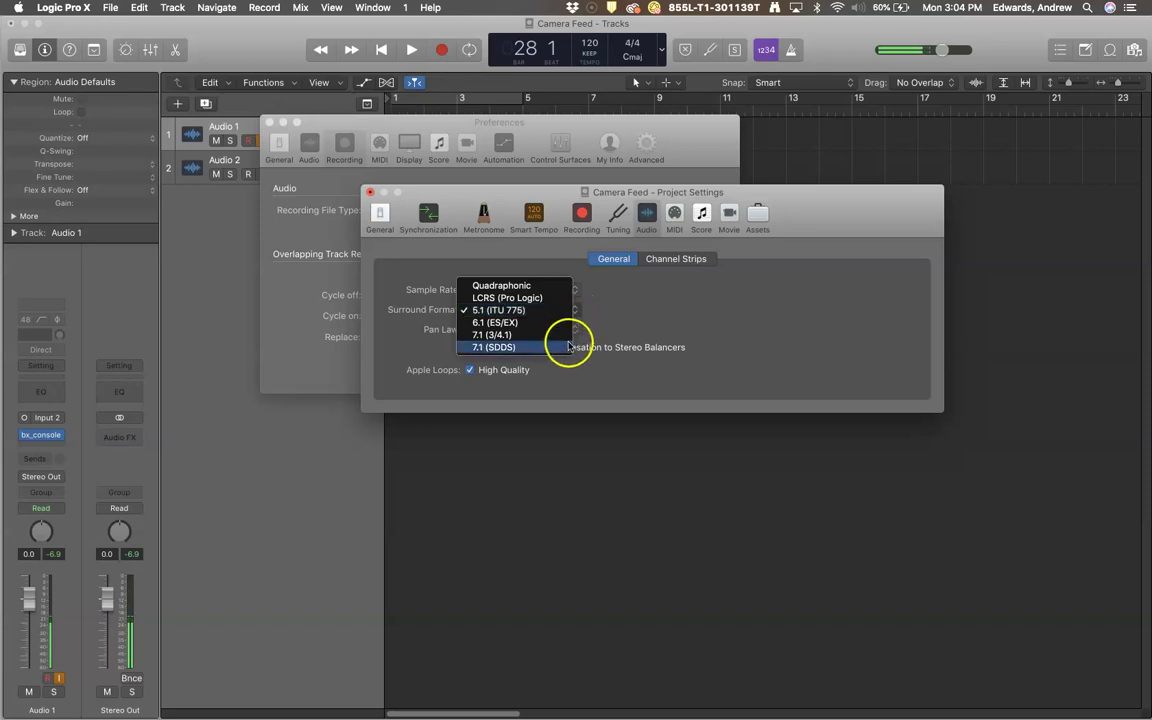
pyautogui.click(655, 316)
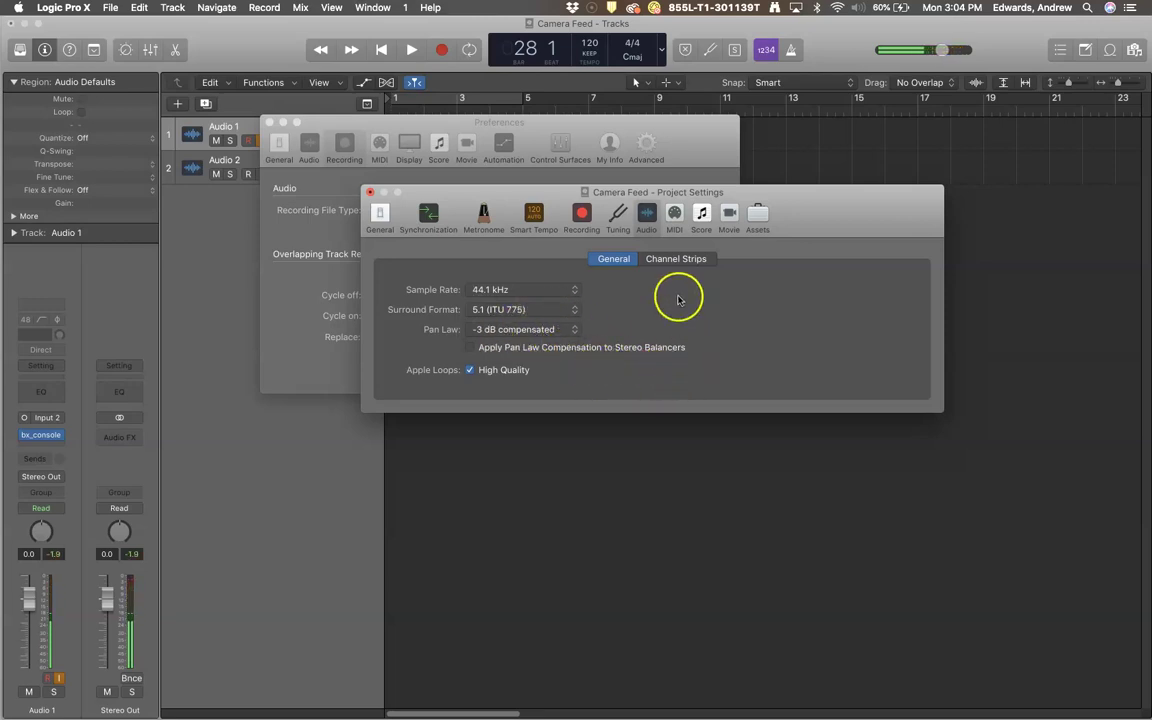
pyautogui.click(675, 260)
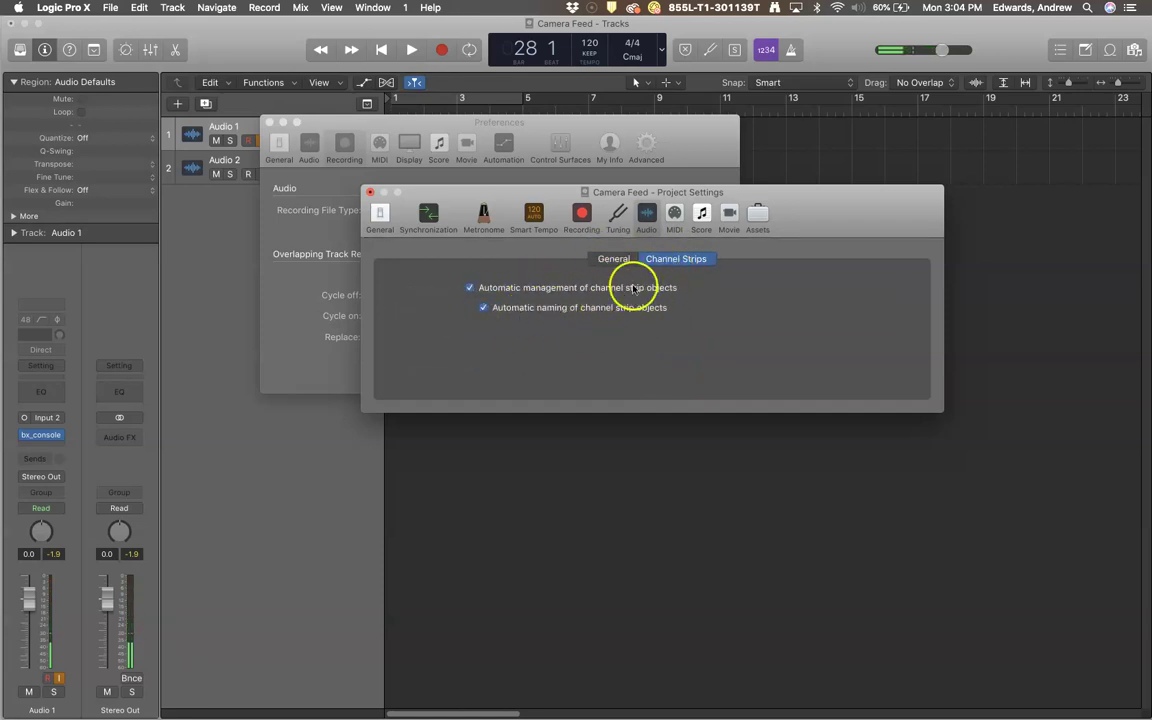
pyautogui.click(605, 259)
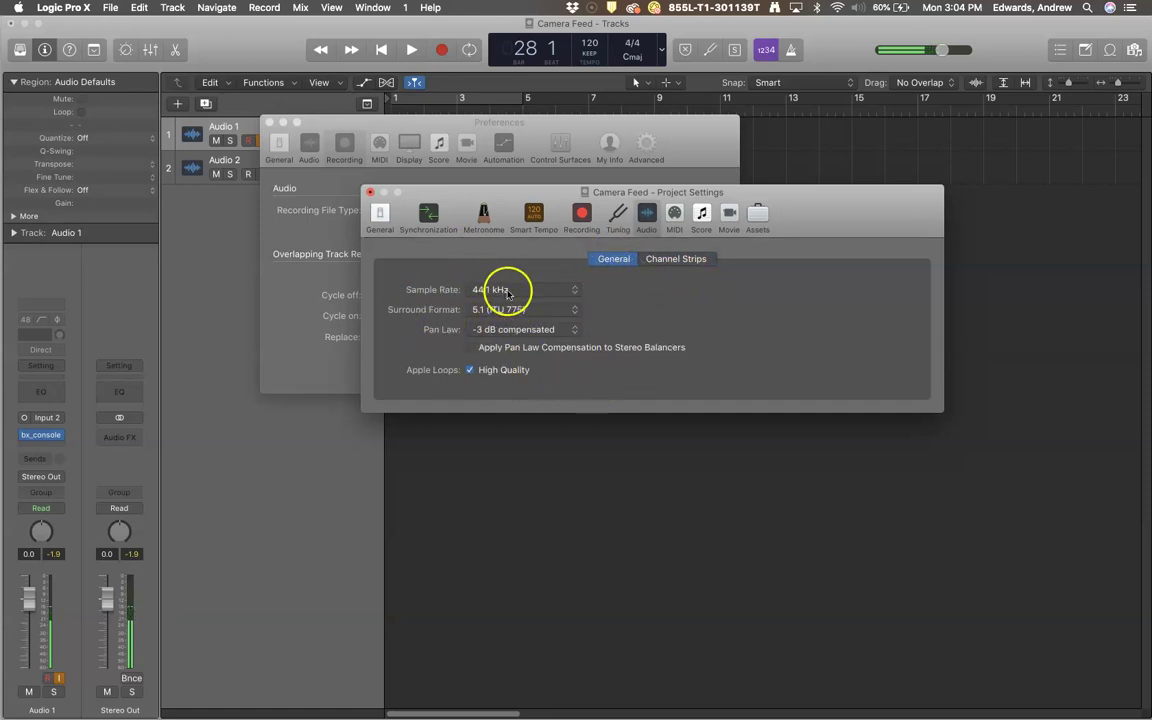
# Close Project Settings, keep WAVE (BWF) recording file type and toggle 24-Bit Recording
pyautogui.click(370, 192)
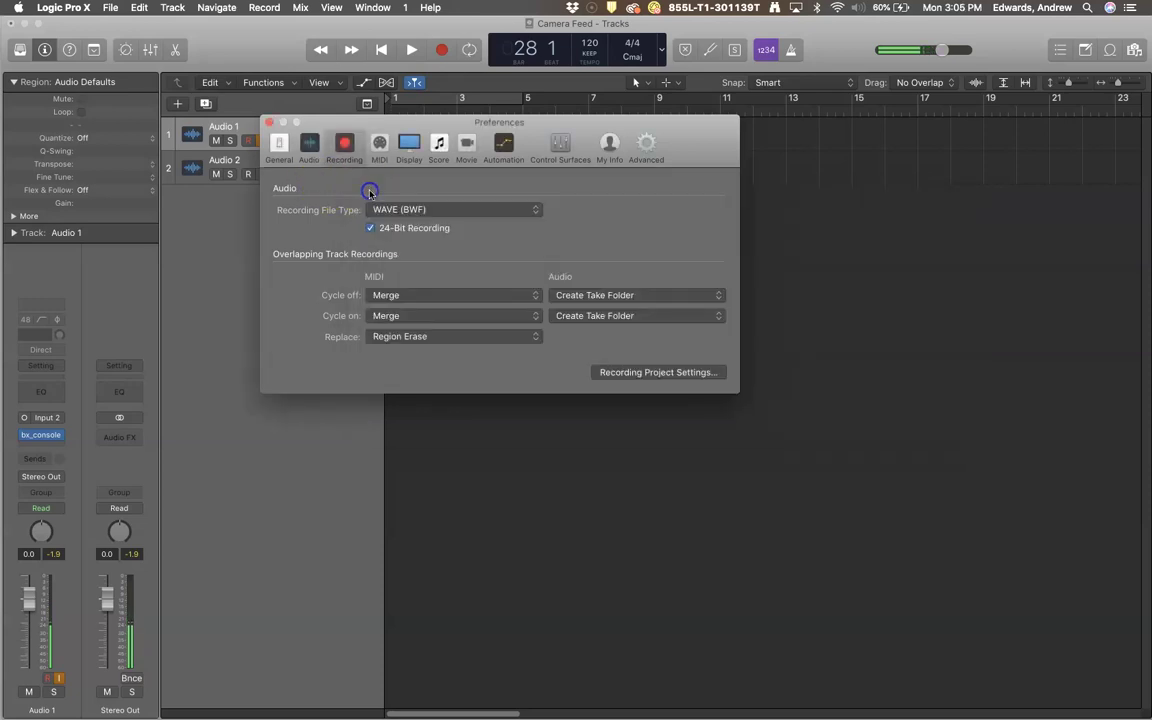
pyautogui.click(443, 209)
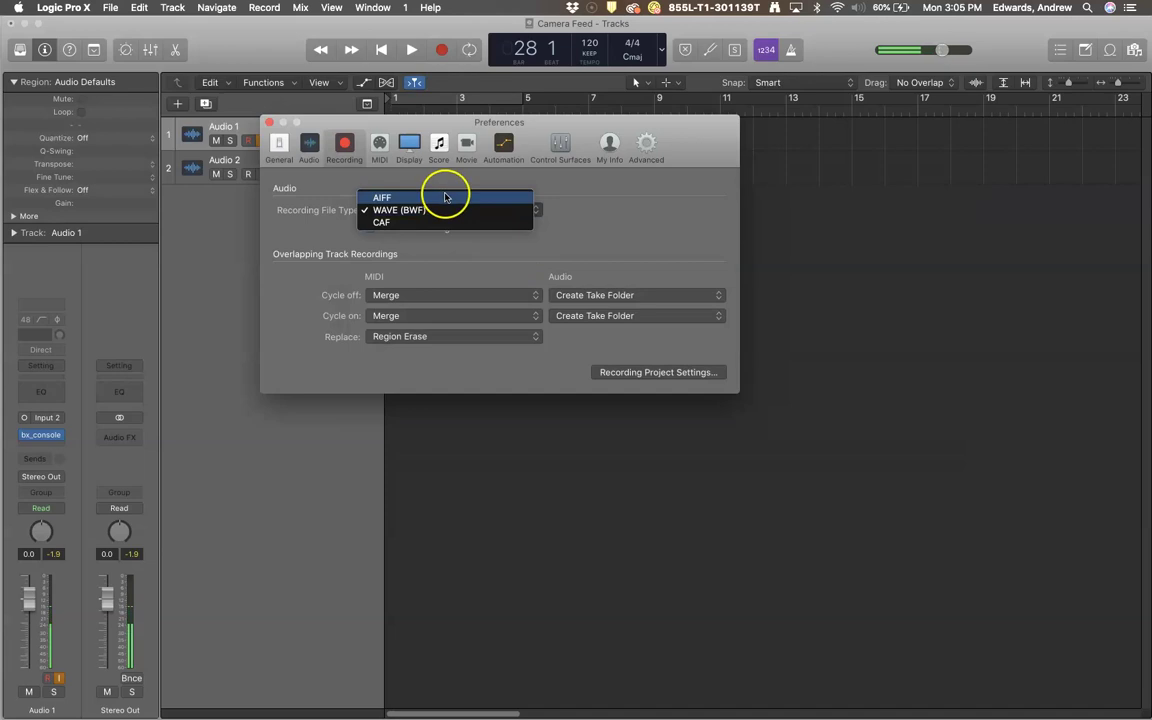
pyautogui.click(435, 226)
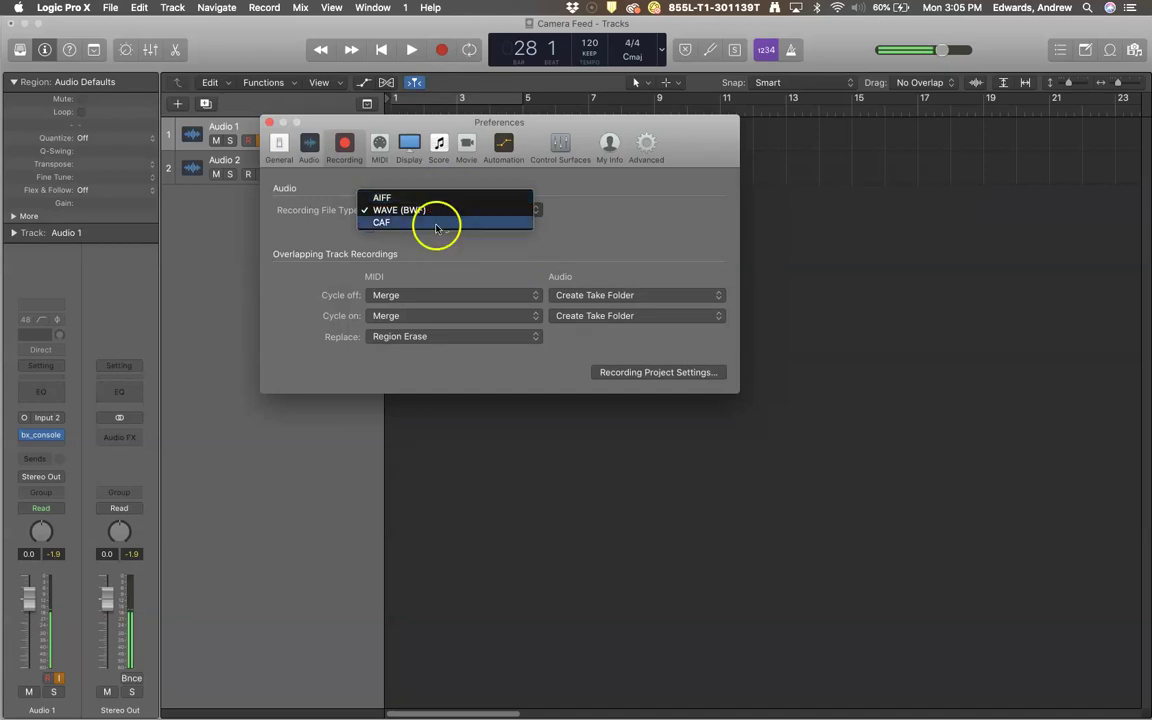
pyautogui.click(491, 253)
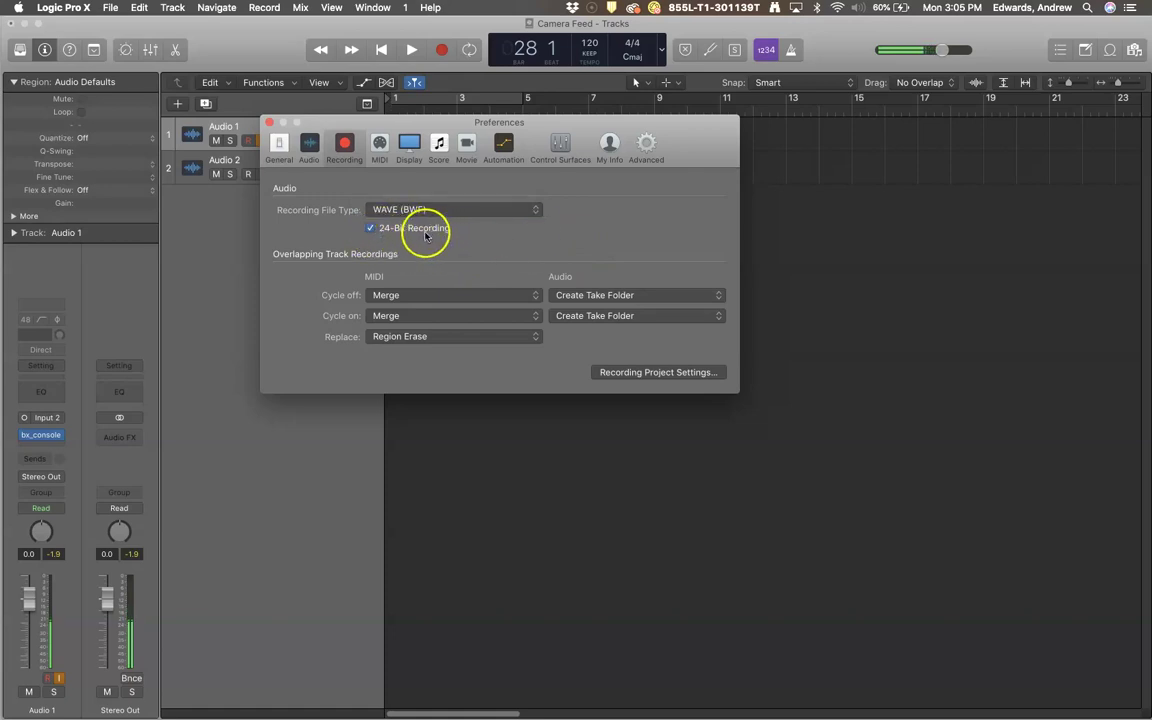
pyautogui.click(369, 229)
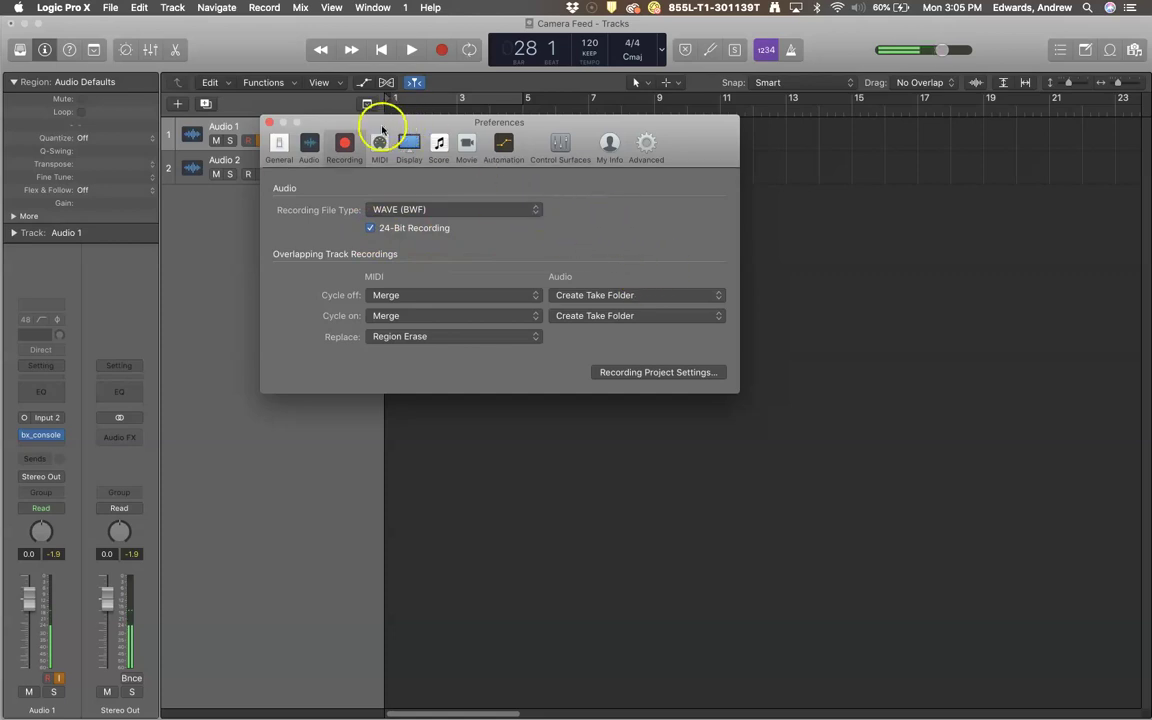
# Briefly recheck the project audio settings, close them, and return to Audio device preferences
pyautogui.click(311, 143)
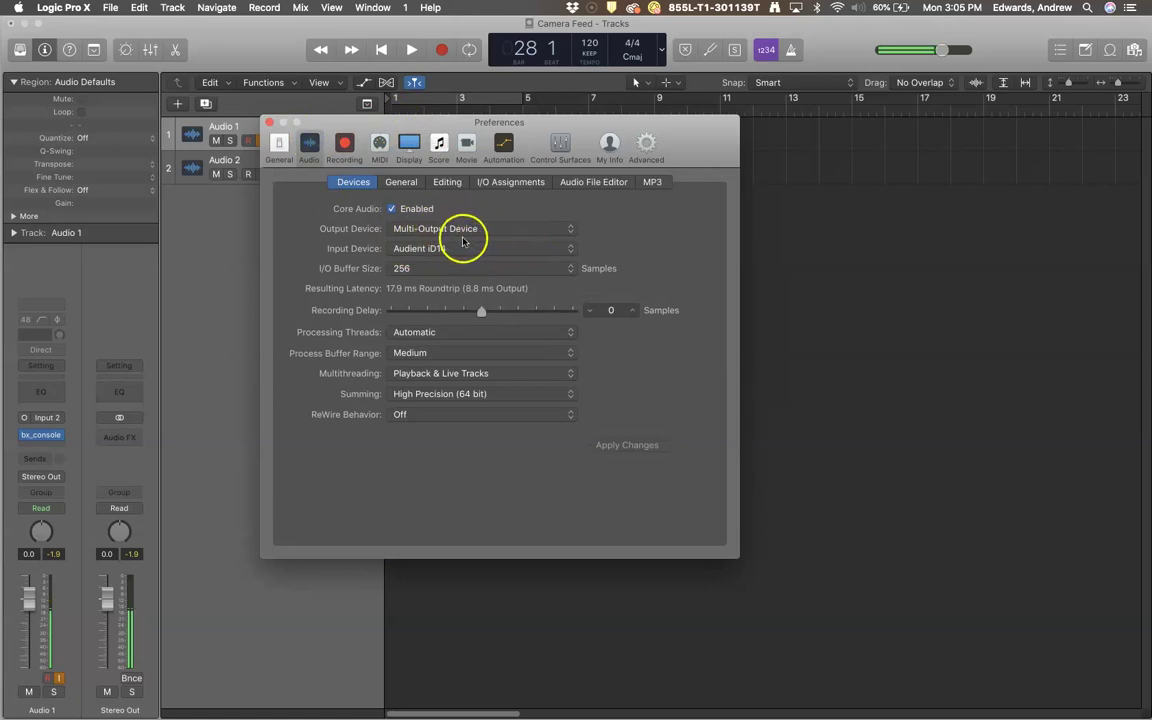
pyautogui.click(343, 143)
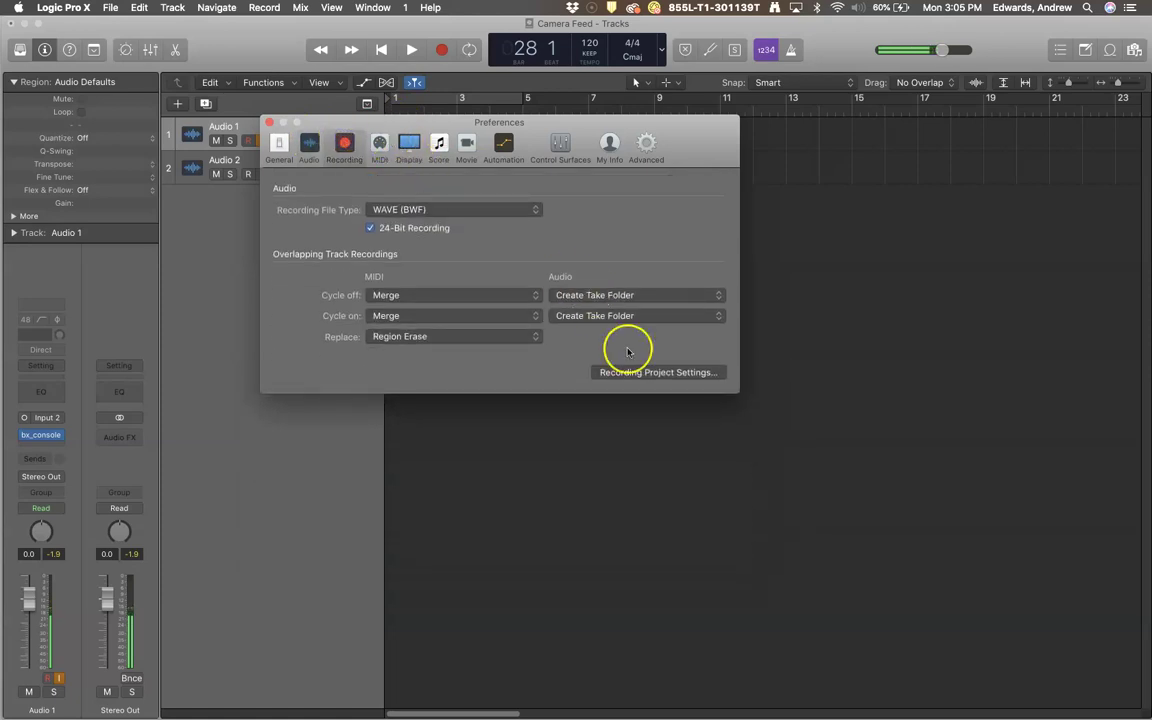
pyautogui.click(620, 373)
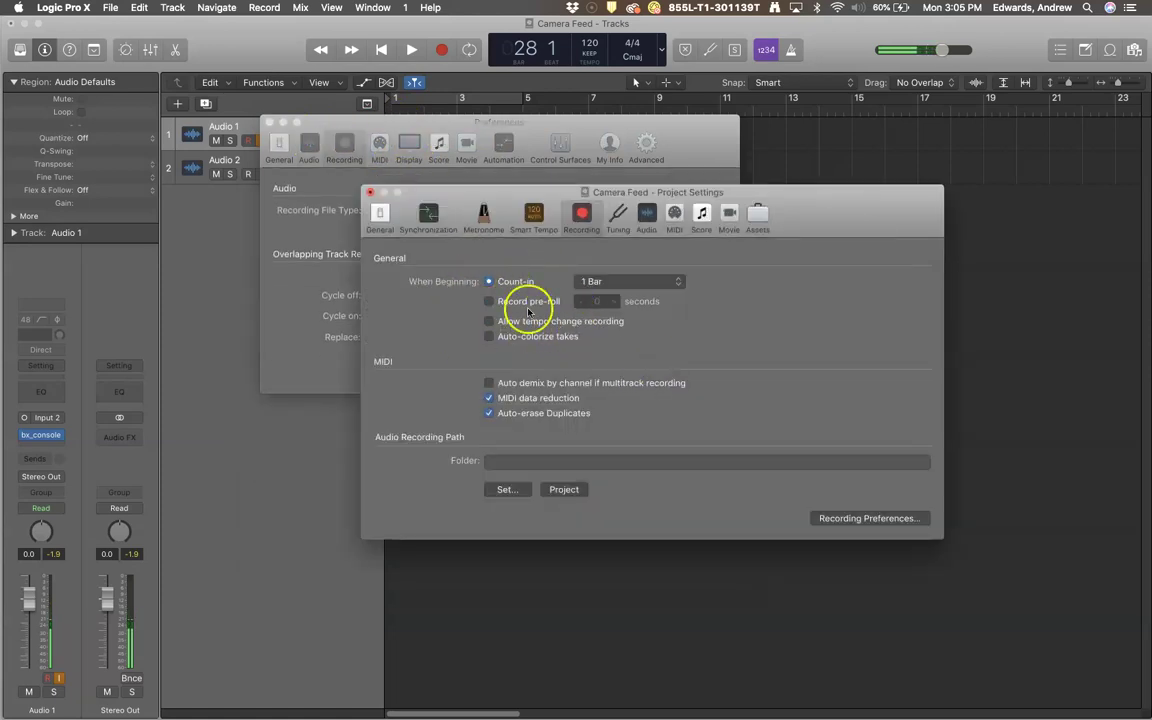
pyautogui.click(638, 219)
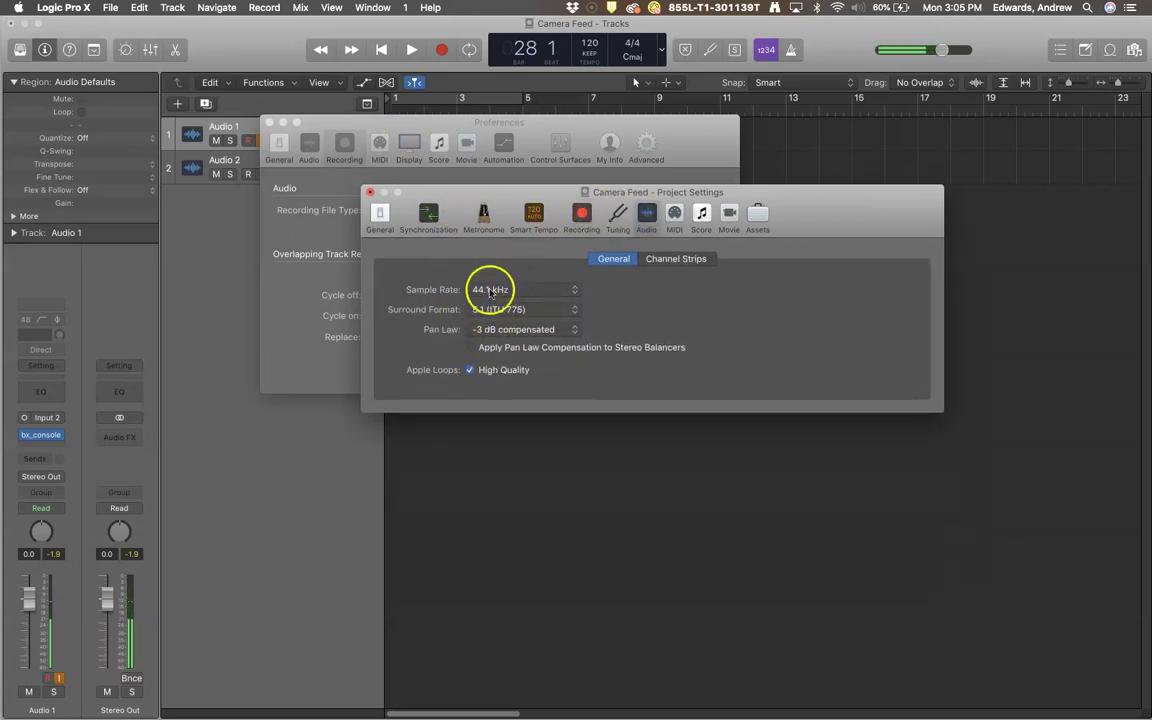
pyautogui.click(369, 192)
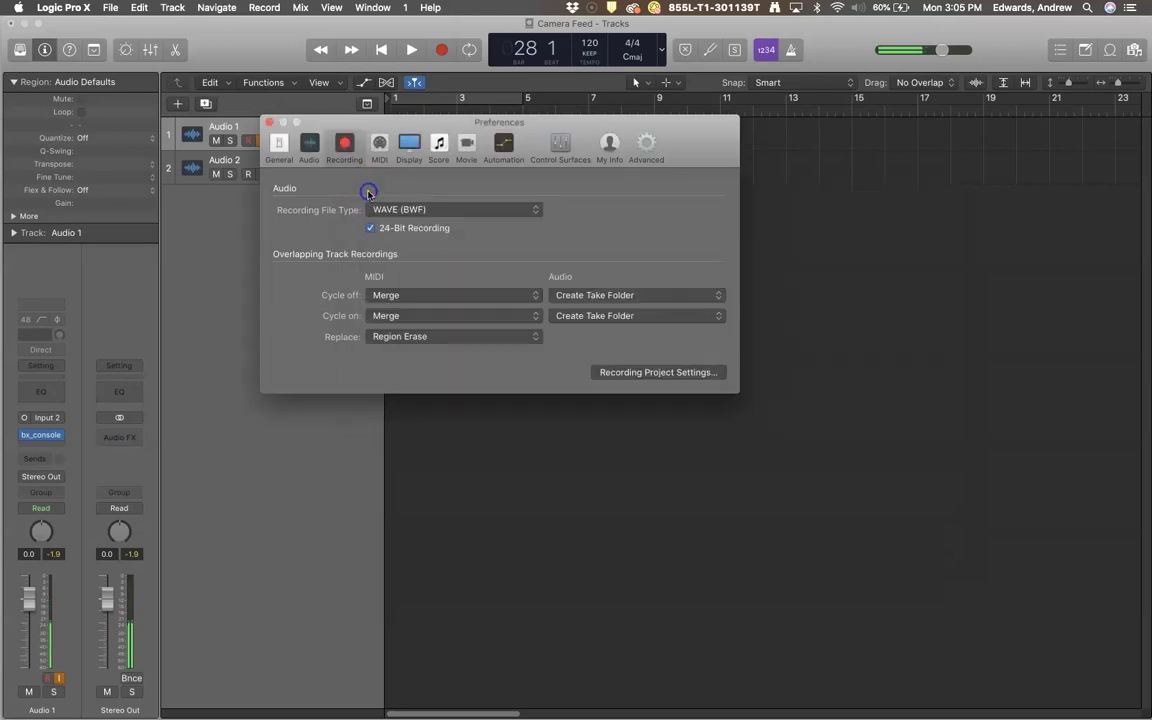
pyautogui.click(314, 141)
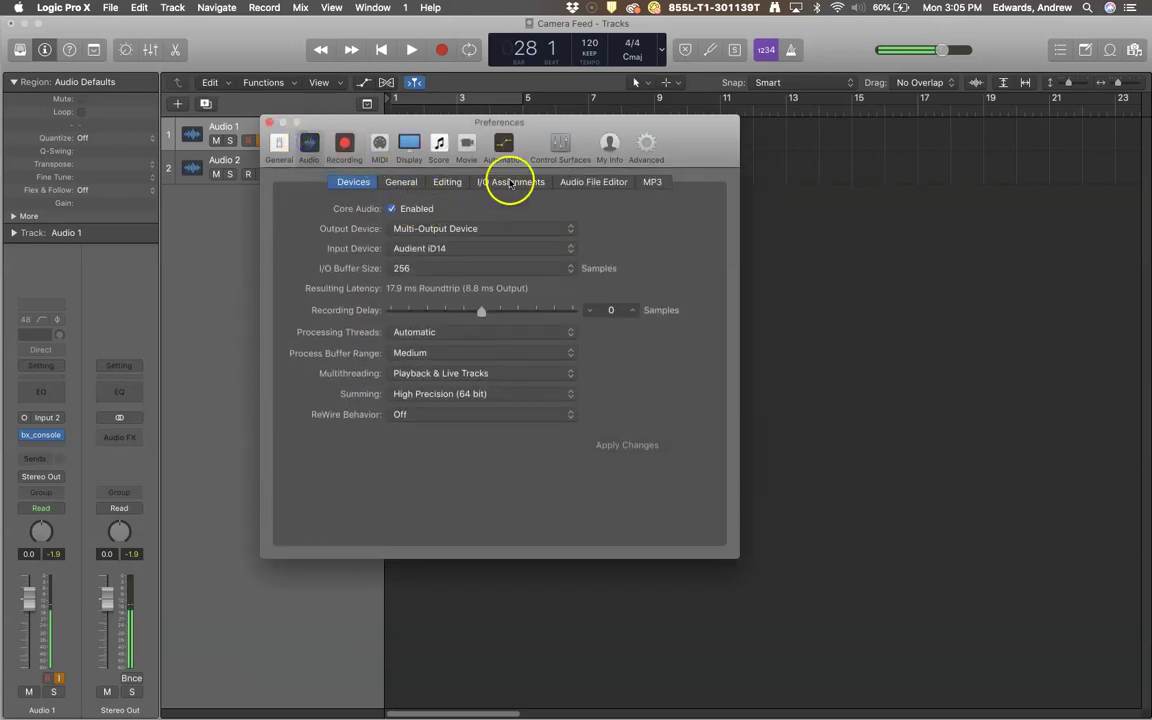
# Show the I/O Assignments page and browse the available stereo output pairs
pyautogui.click(511, 184)
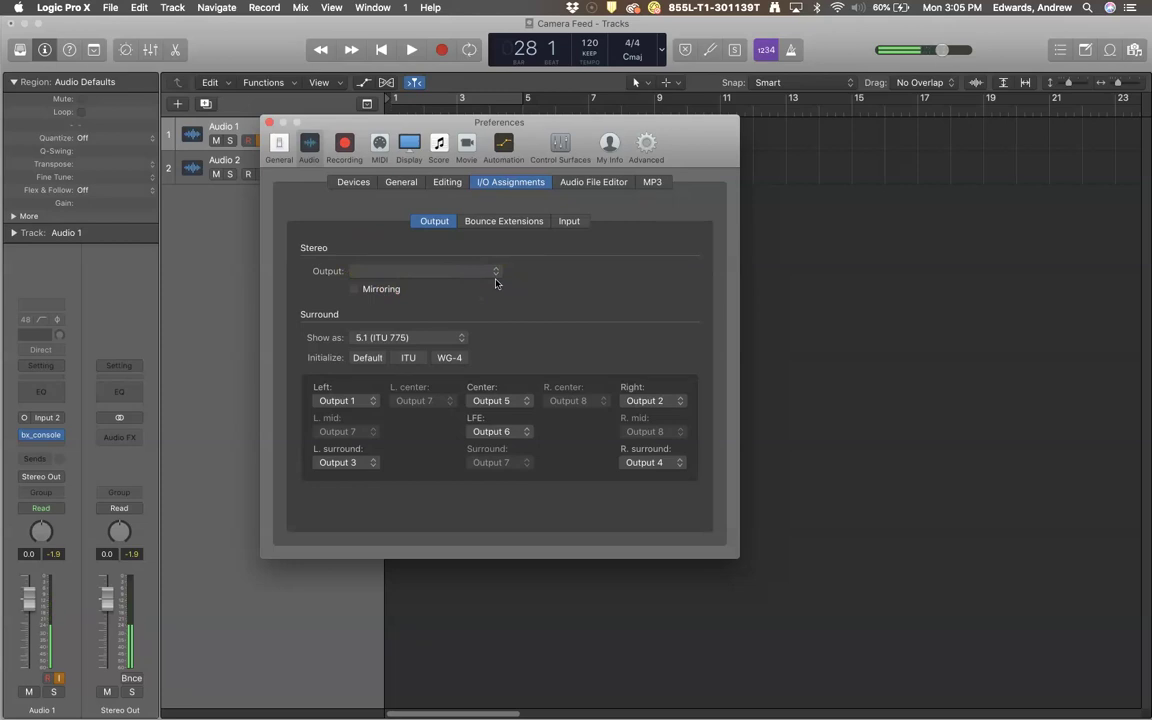
pyautogui.click(490, 275)
pyautogui.click(495, 273)
pyautogui.moveTo(495, 273); pyautogui.dragTo(620, 280)
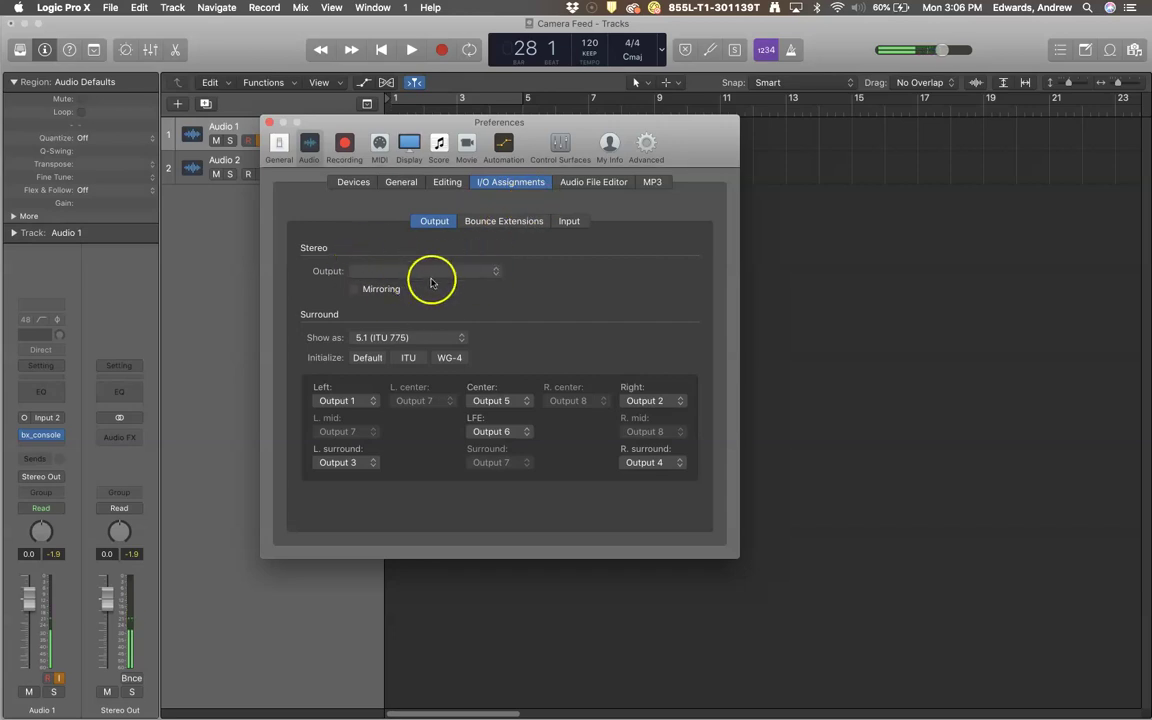
# Check the Input assignments, then leave the 5.1 Left channel on Output 1 unchanged
pyautogui.click(570, 222)
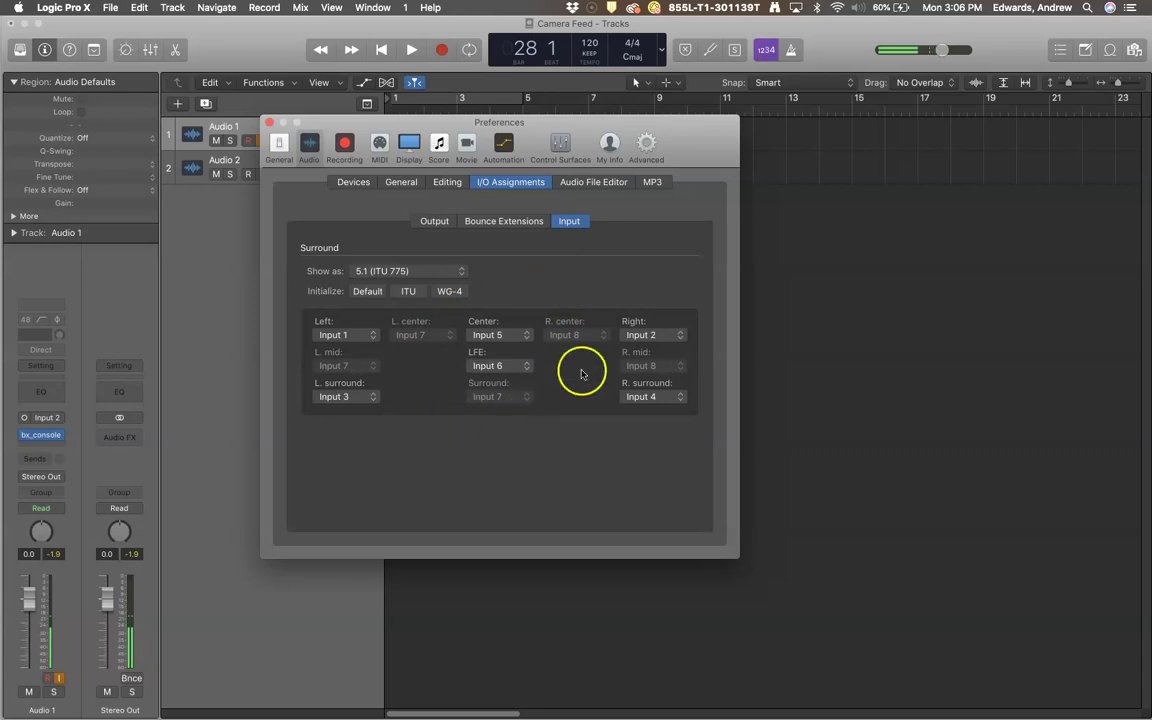
pyautogui.click(433, 222)
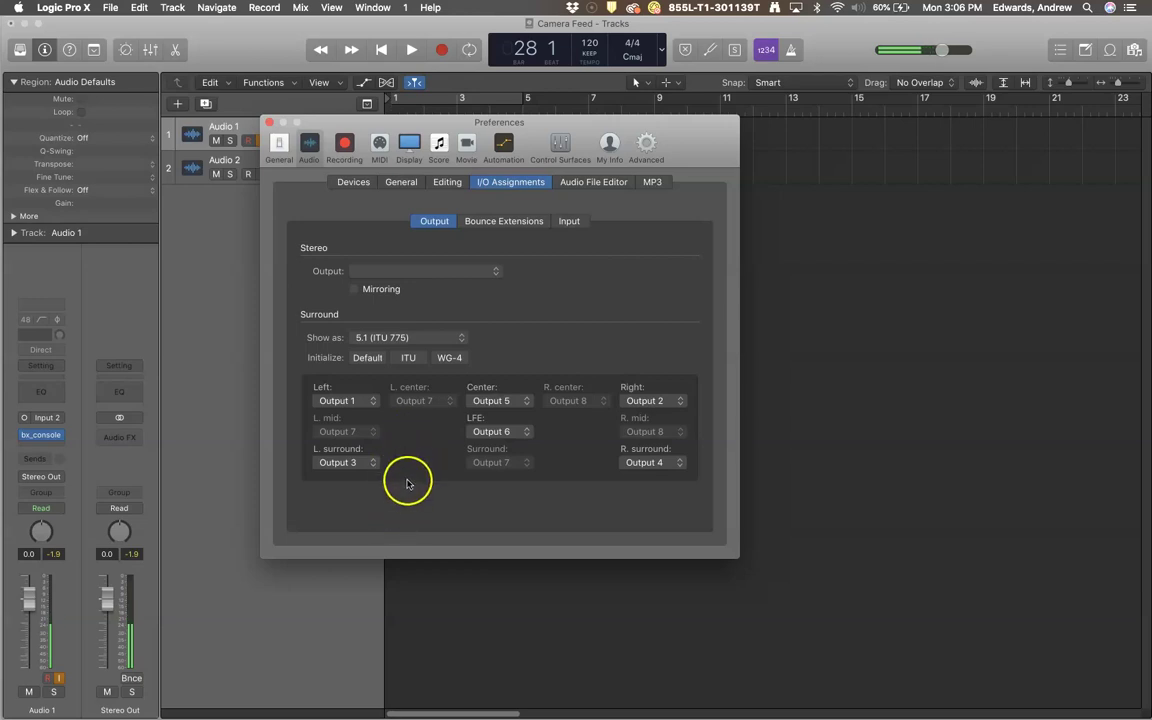
pyautogui.click(340, 401)
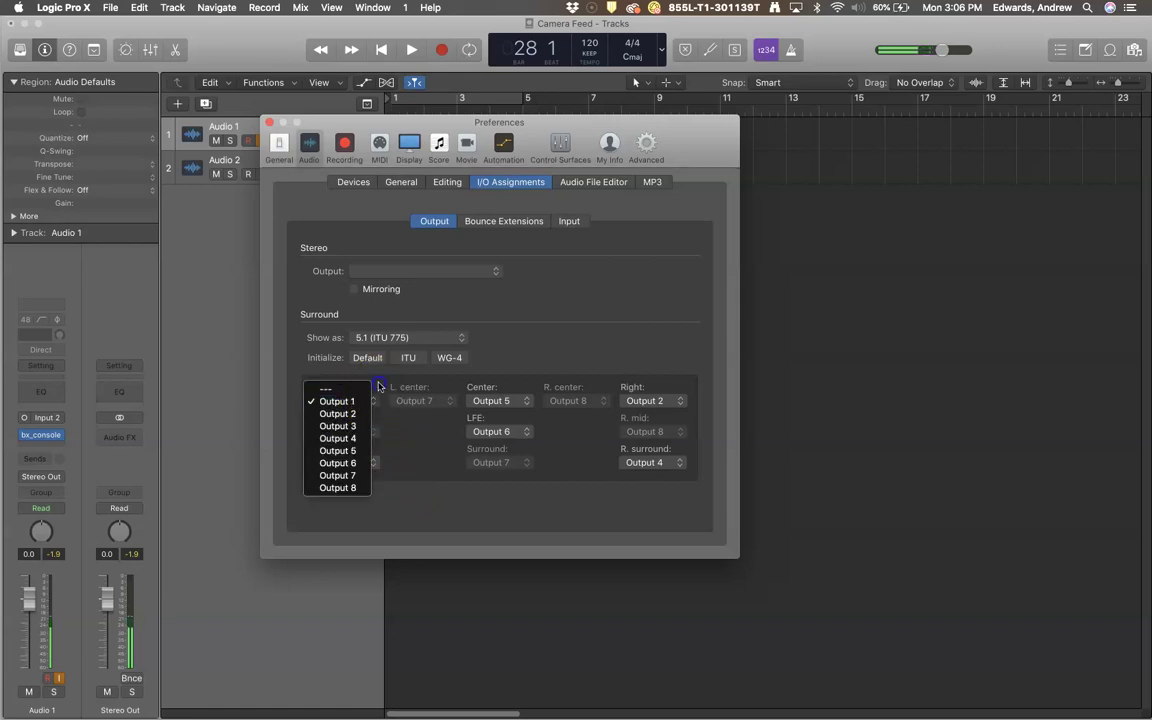
pyautogui.click(378, 387)
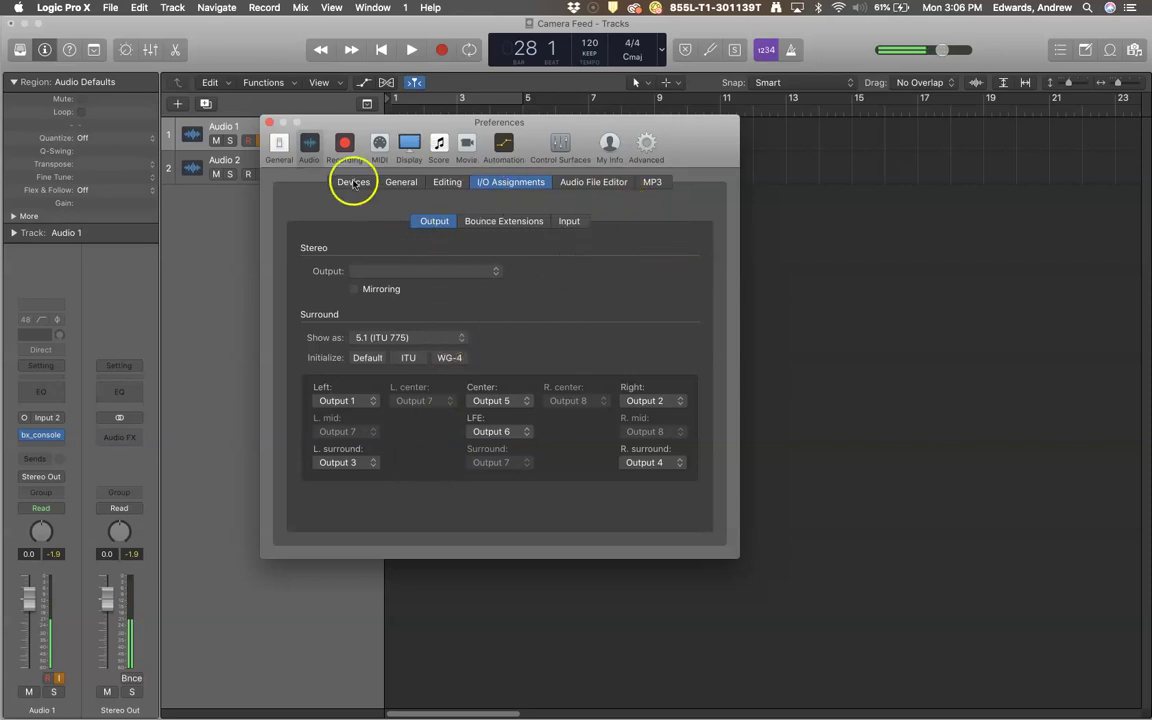
# Close Preferences and choose Audio as the type for a new track
pyautogui.click(268, 122)
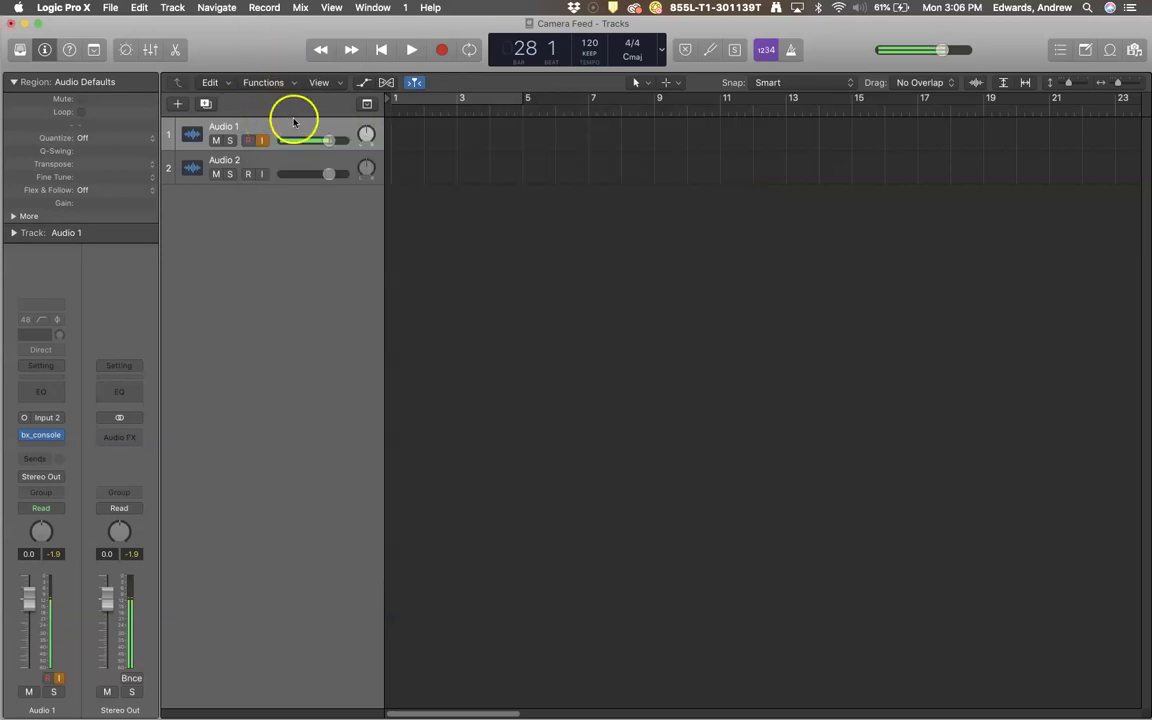
pyautogui.click(178, 105)
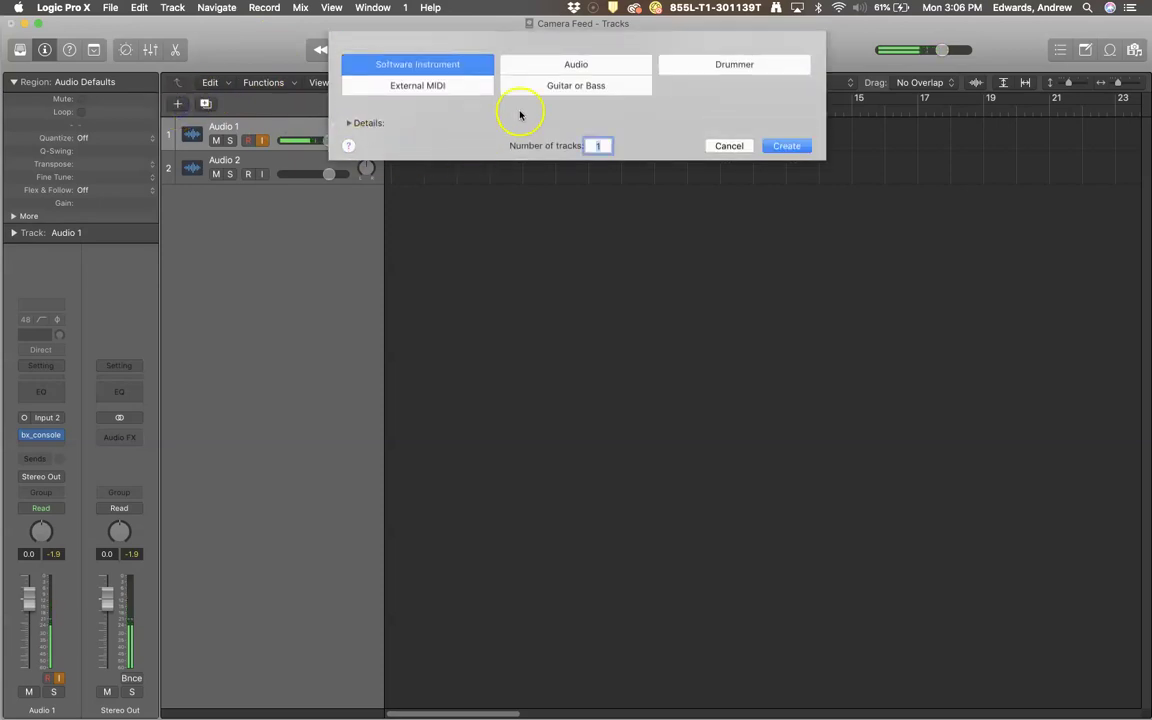
pyautogui.click(576, 82)
pyautogui.click(570, 70)
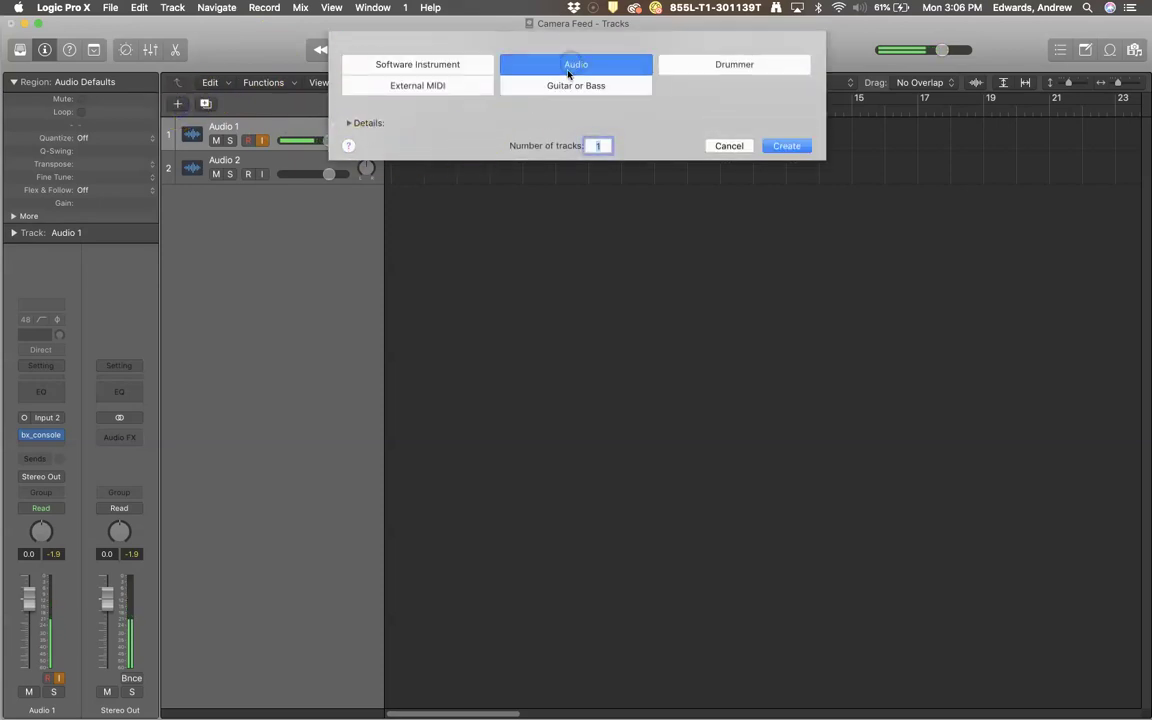
# Review the new track's Audio Input list, then cancel without adding a track
pyautogui.click(349, 122)
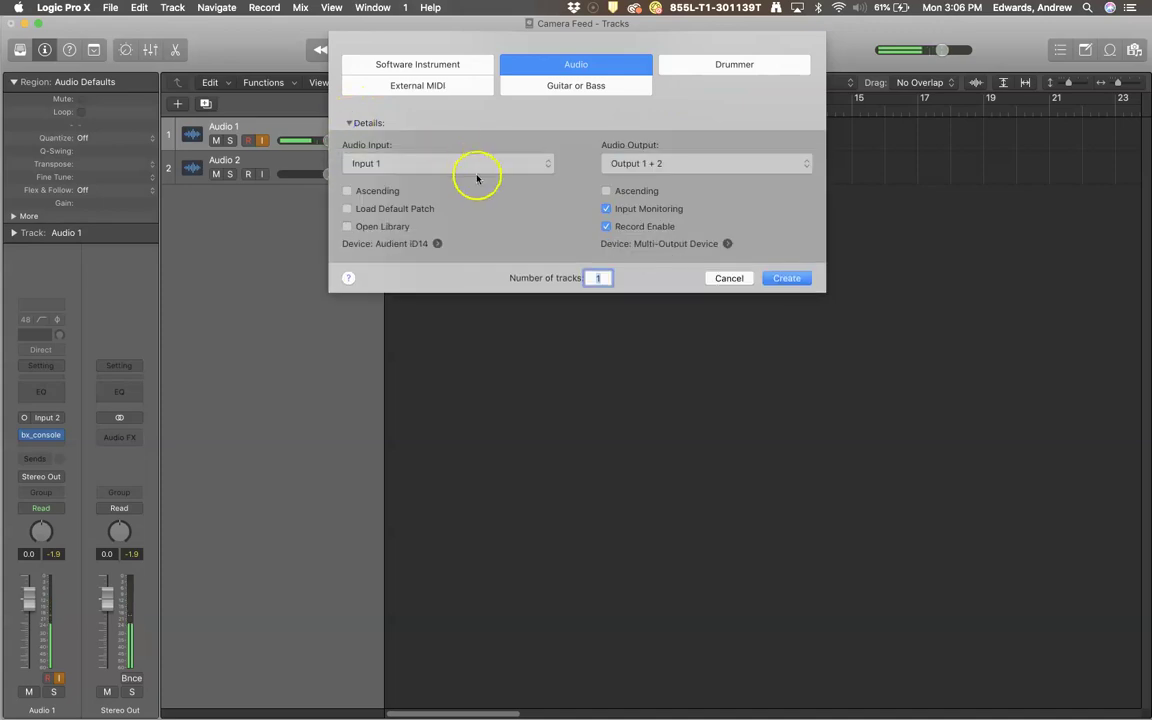
pyautogui.click(491, 170)
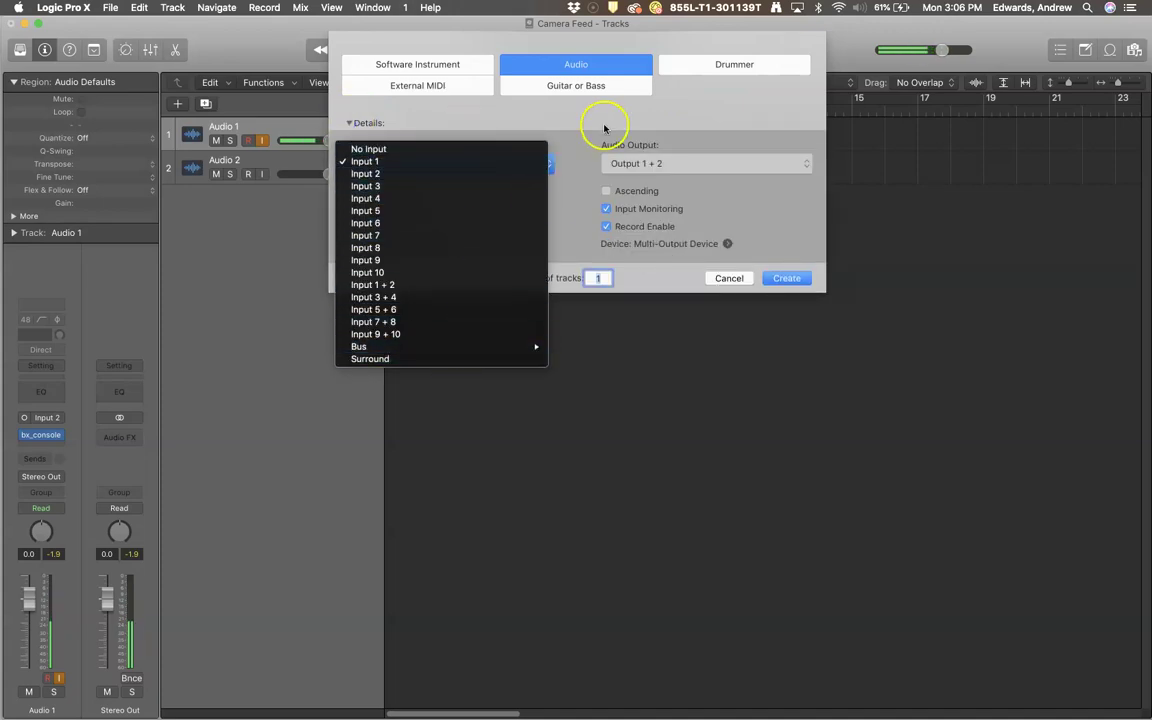
pyautogui.click(576, 147)
pyautogui.click(729, 278)
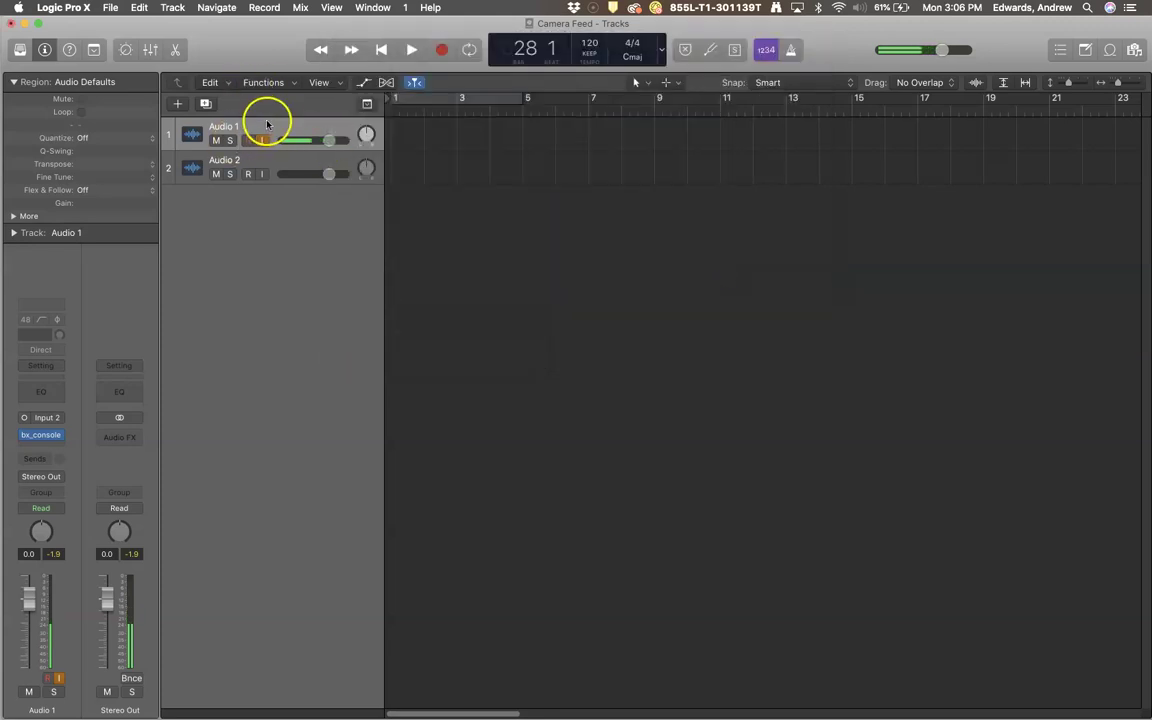
pyautogui.click(42, 50)
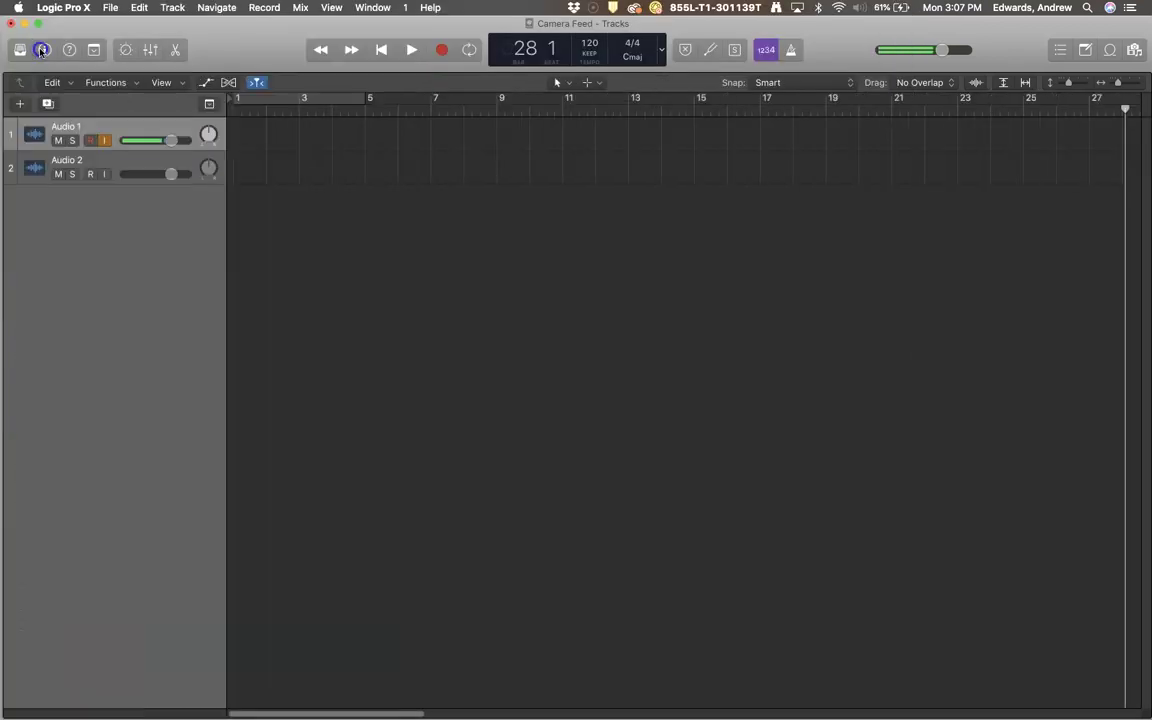
pyautogui.click(44, 50)
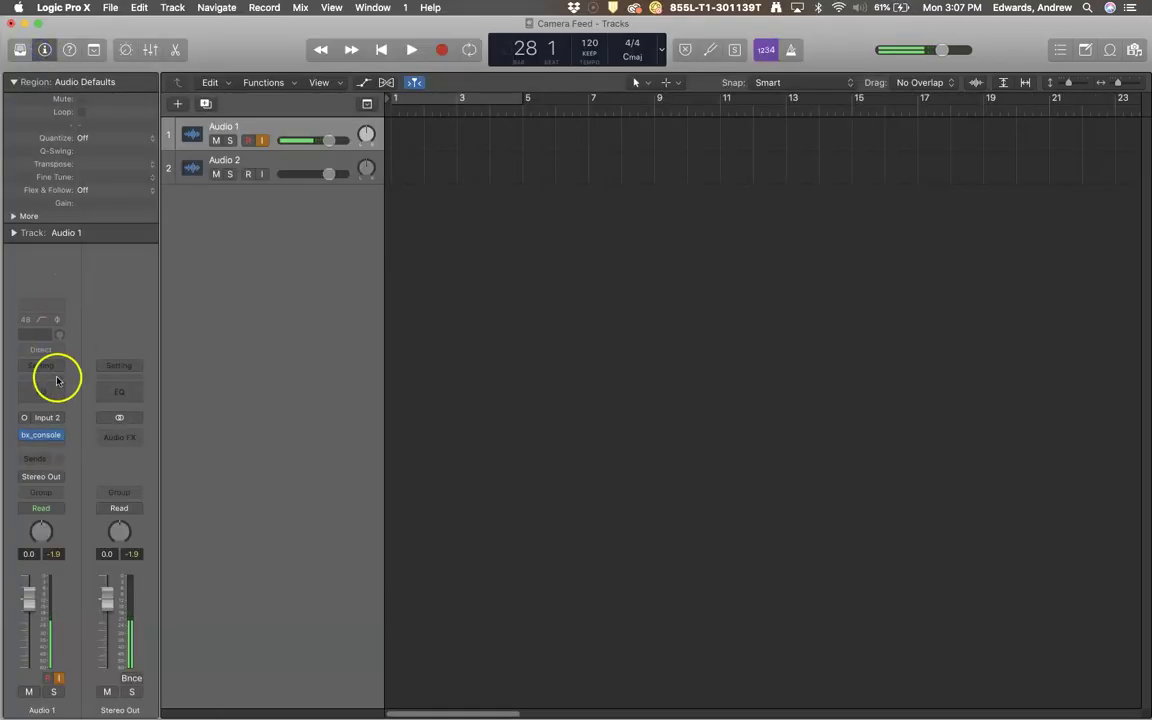
pyautogui.click(59, 421)
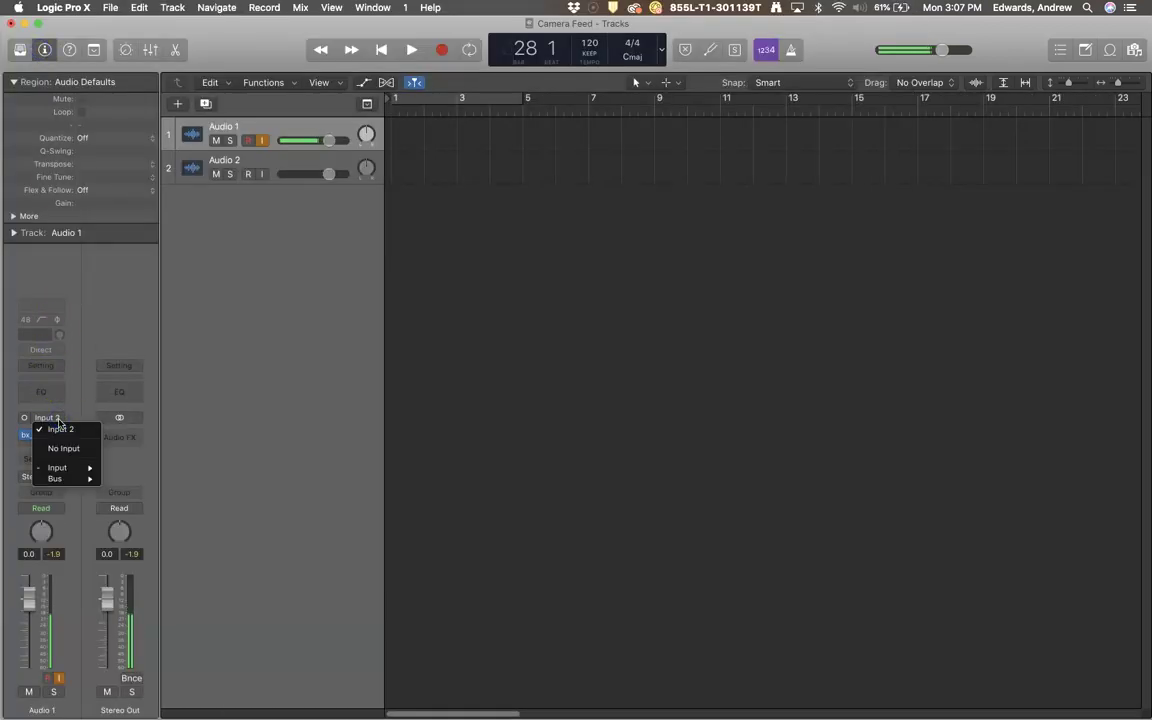
pyautogui.moveTo(62, 468)
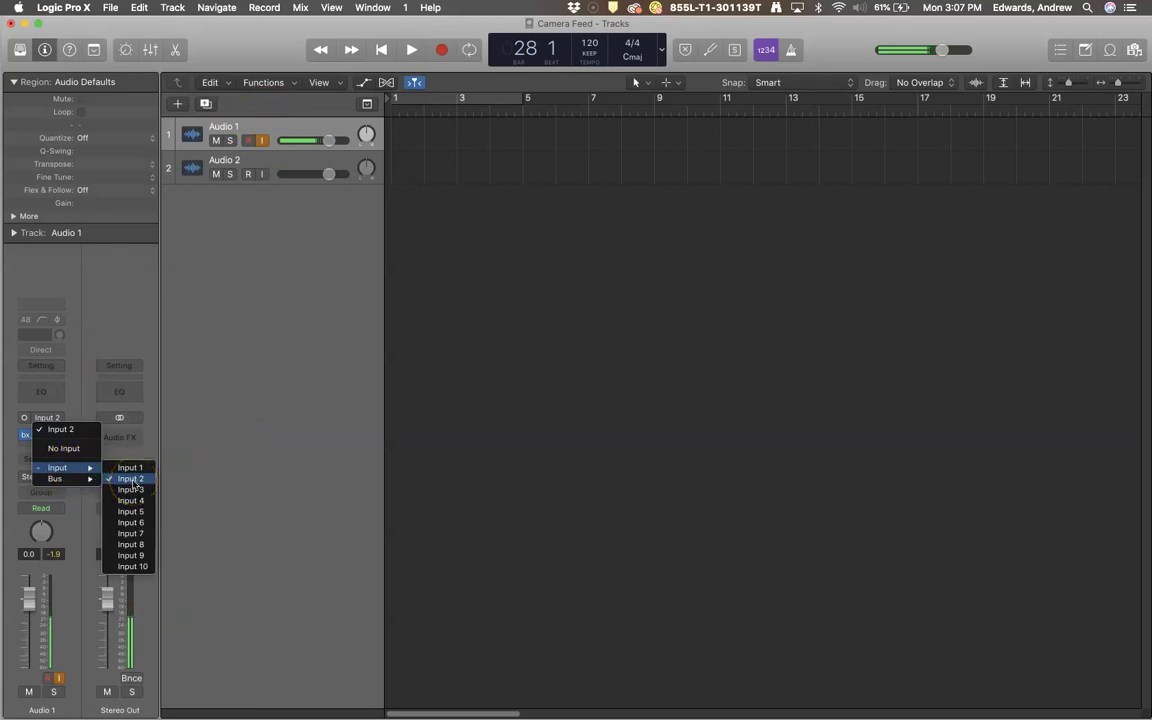
pyautogui.click(217, 398)
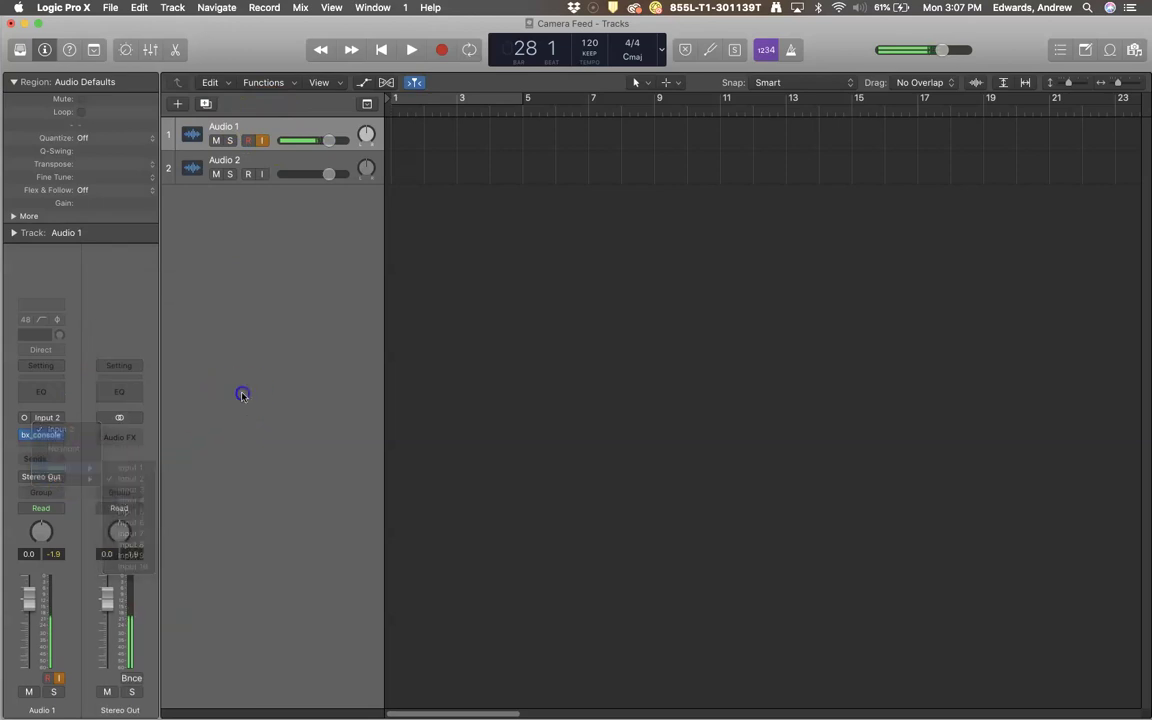
pyautogui.click(59, 421)
pyautogui.click(59, 421)
pyautogui.click(59, 421)
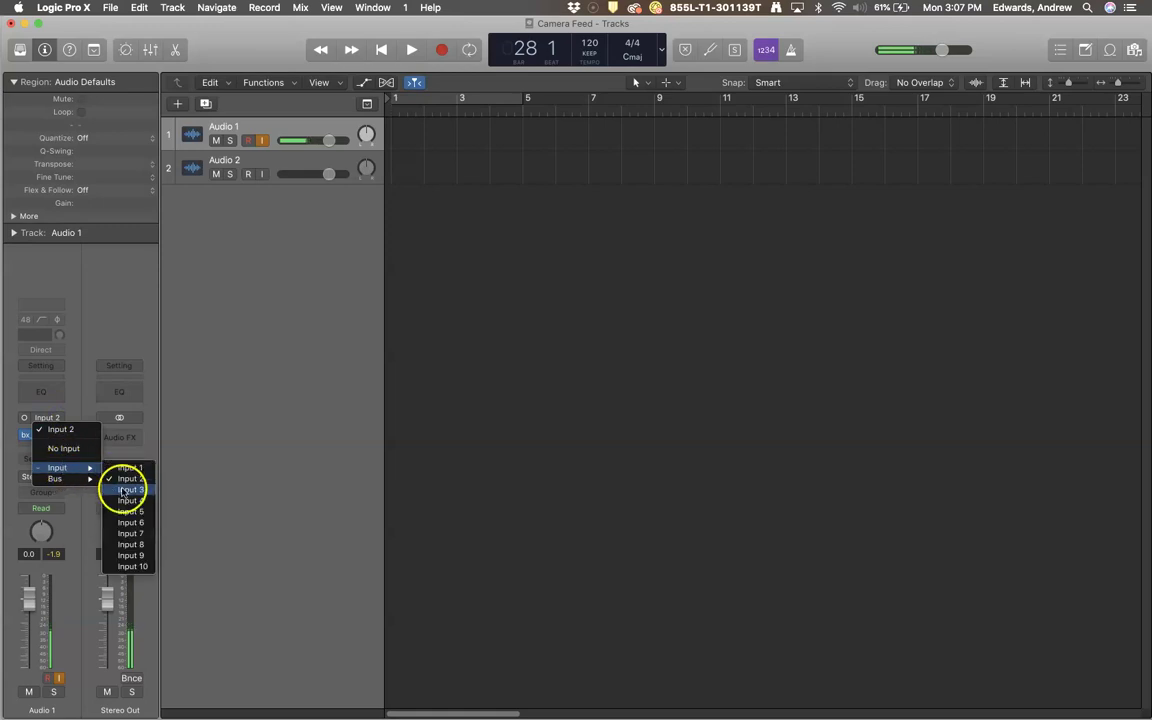
pyautogui.click(247, 255)
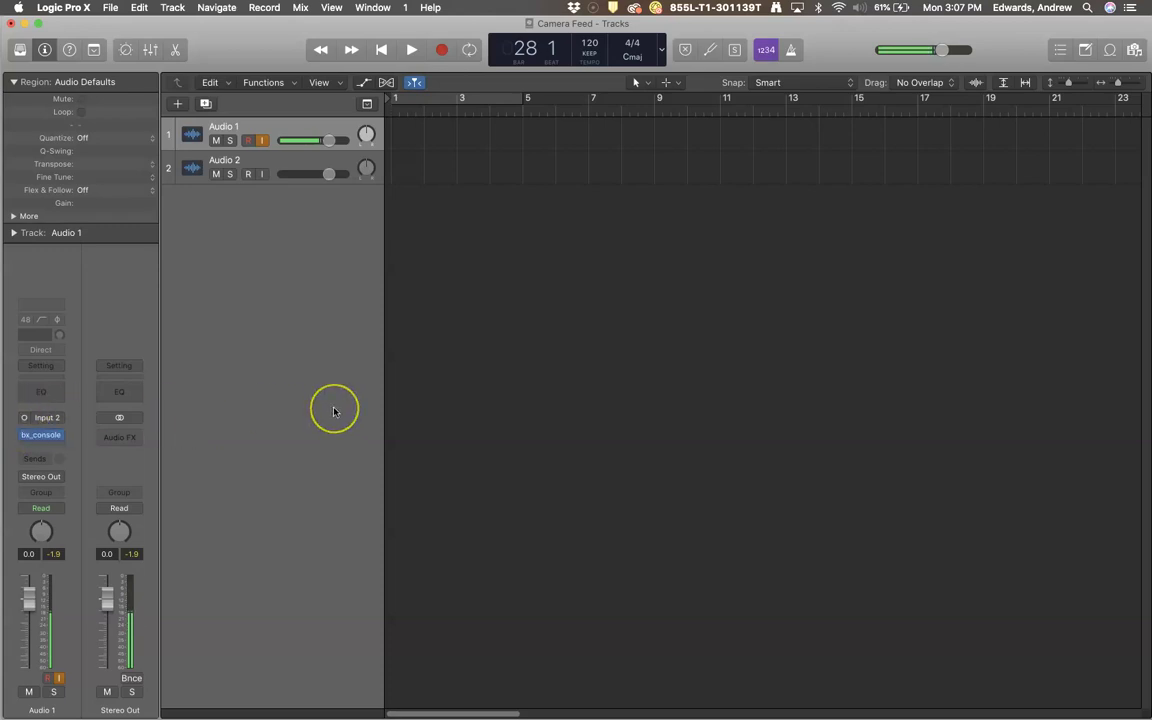
pyautogui.click(405, 386)
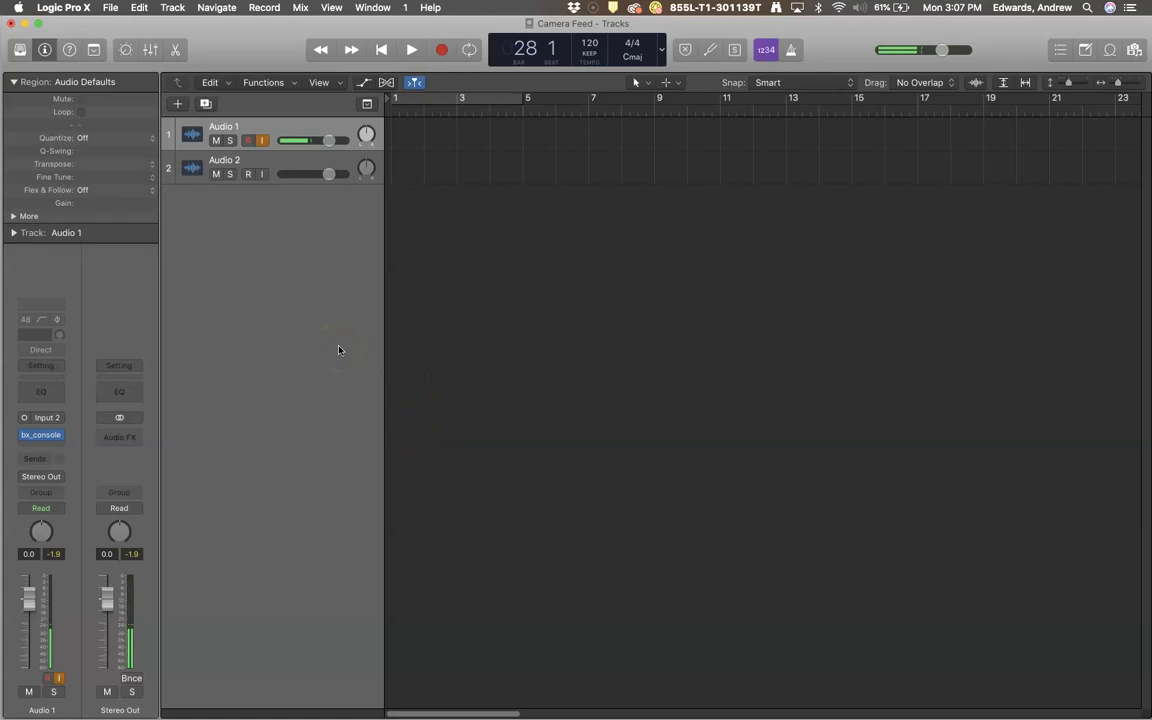
pyautogui.click(348, 392)
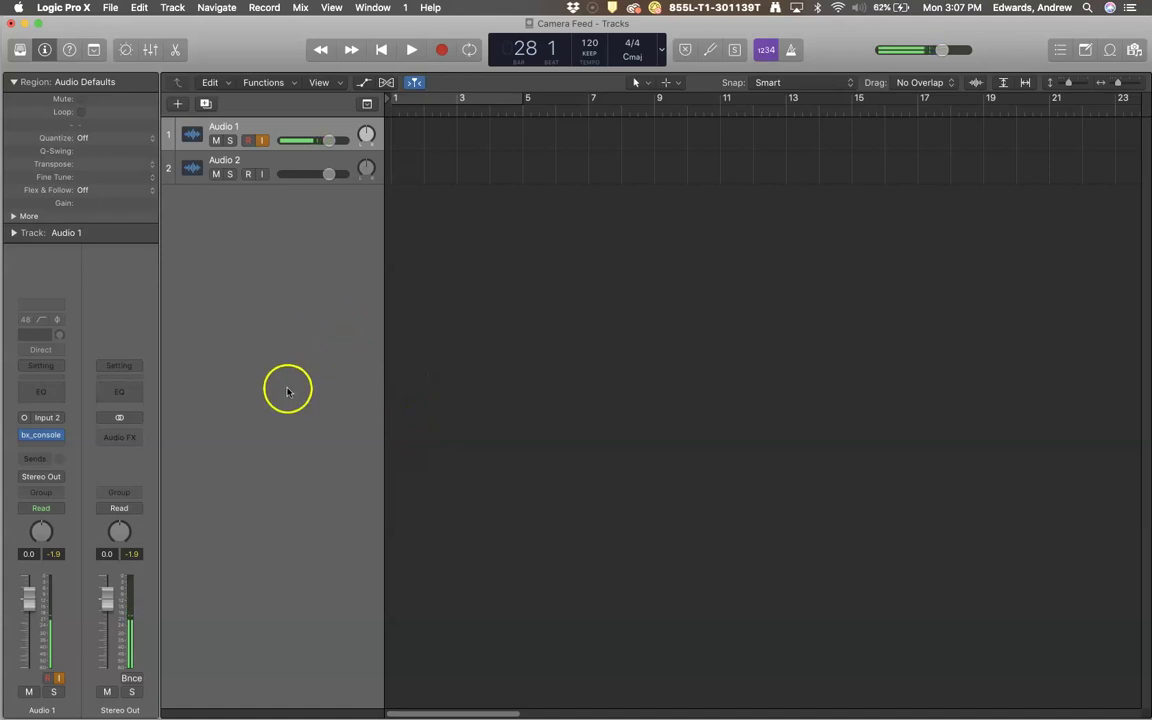